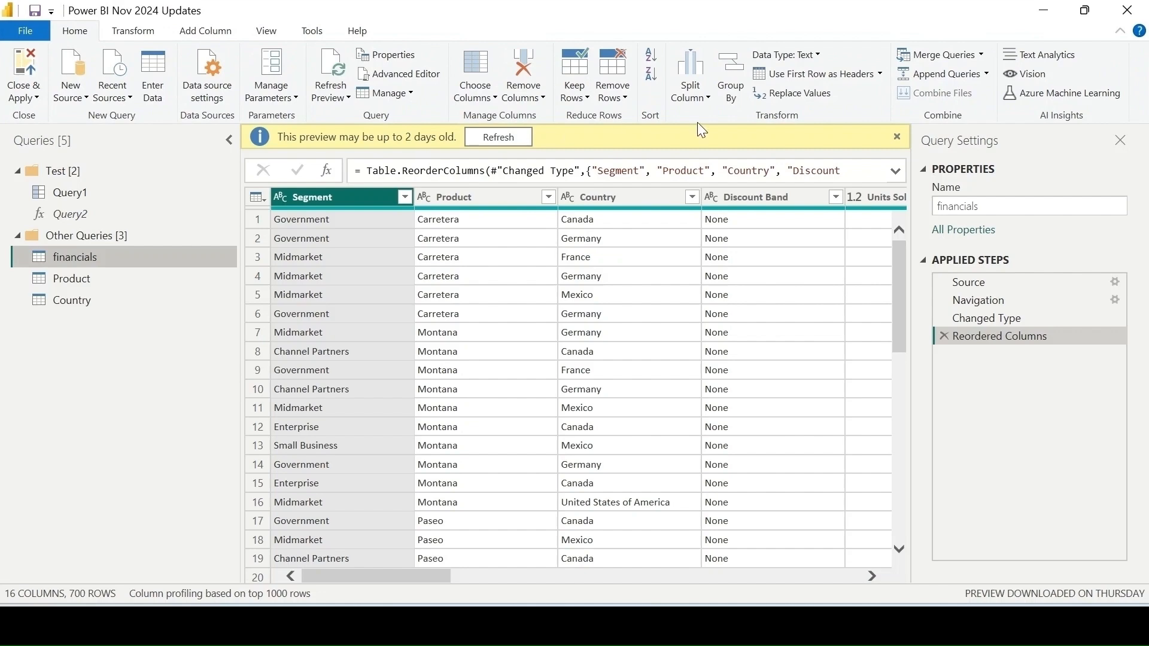
- Dismiss the preview-age notice and use Go to Column to jump to the Manufacturing Price column of the financials query
{"action": "left_click", "coordinate": [897, 136]}
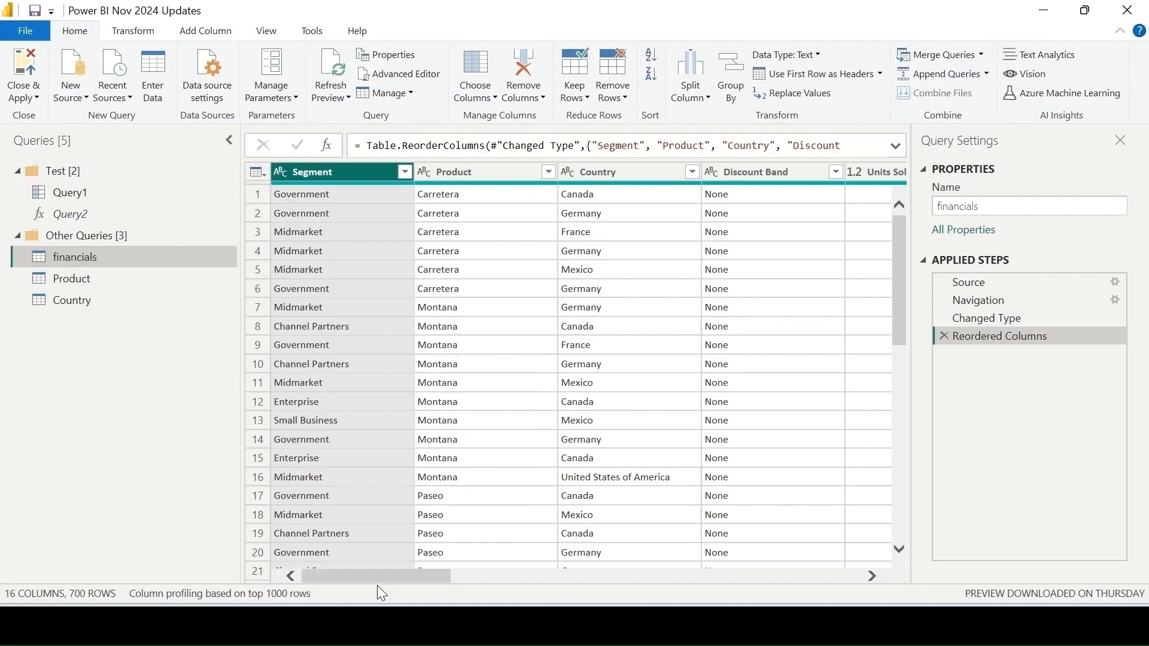
{"action": "left_click_drag", "start_coordinate": [375, 578], "coordinate": [365, 604]}
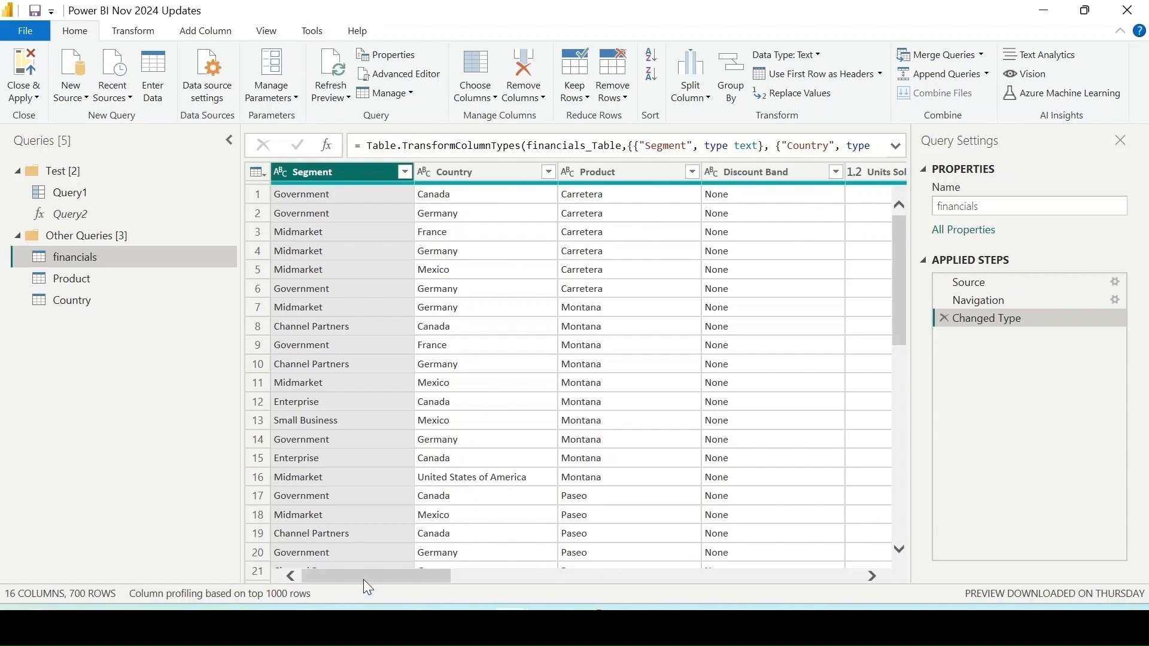
{"action": "mouse_move", "coordinate": [363, 579]}
{"action": "left_mouse_down"}
{"action": "mouse_move", "coordinate": [735, 577]}
{"action": "mouse_move", "coordinate": [368, 577]}
{"action": "left_mouse_up"}
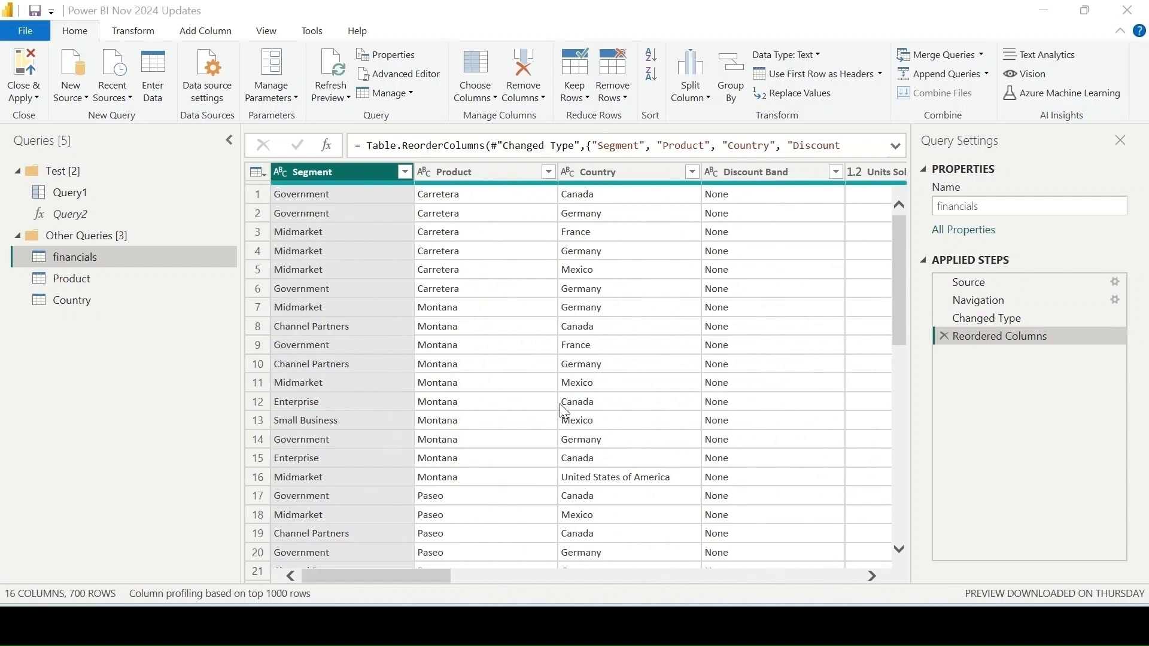
{"action": "key", "text": "ctrl+g"}
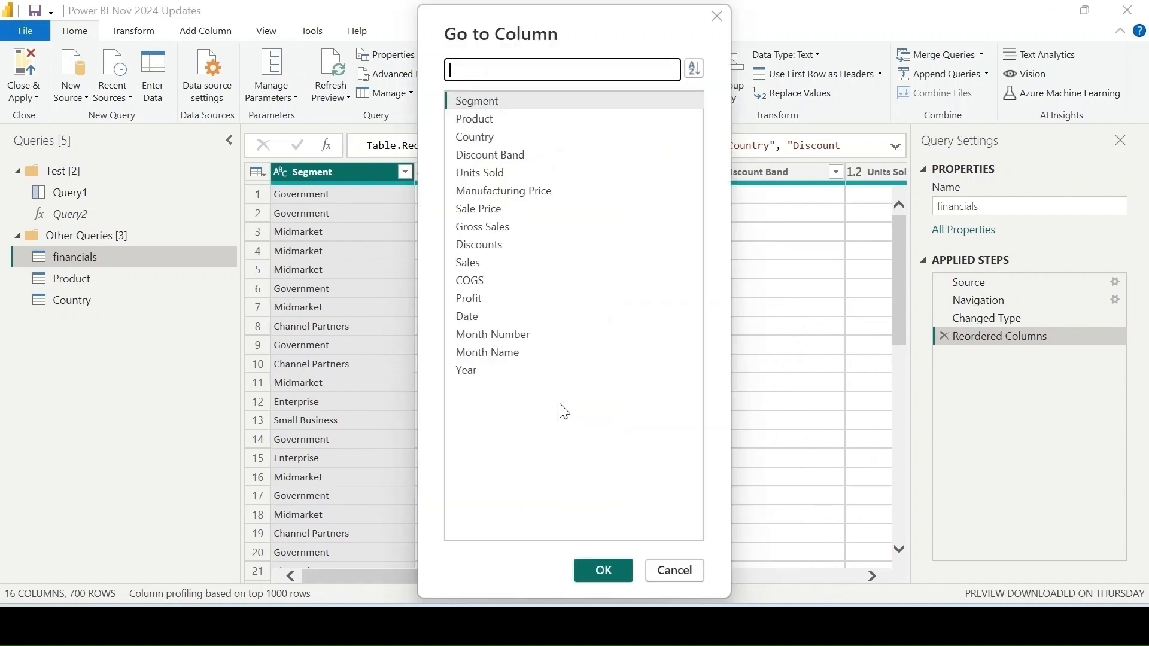
{"action": "left_click", "coordinate": [540, 190]}
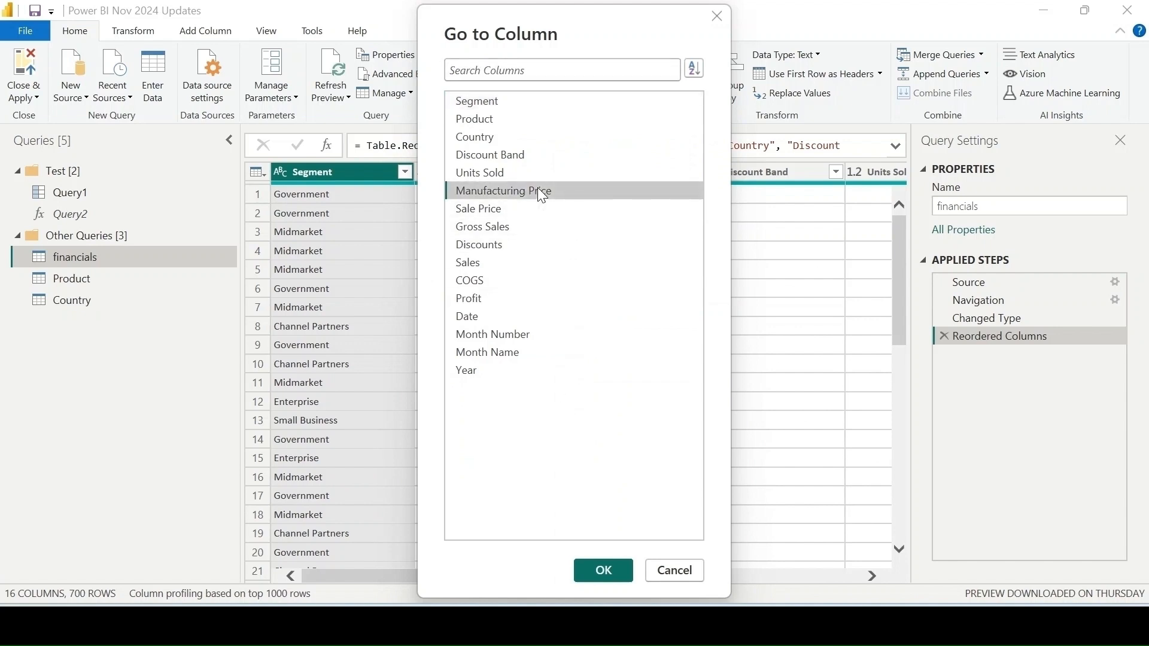
{"action": "left_click", "coordinate": [604, 570]}
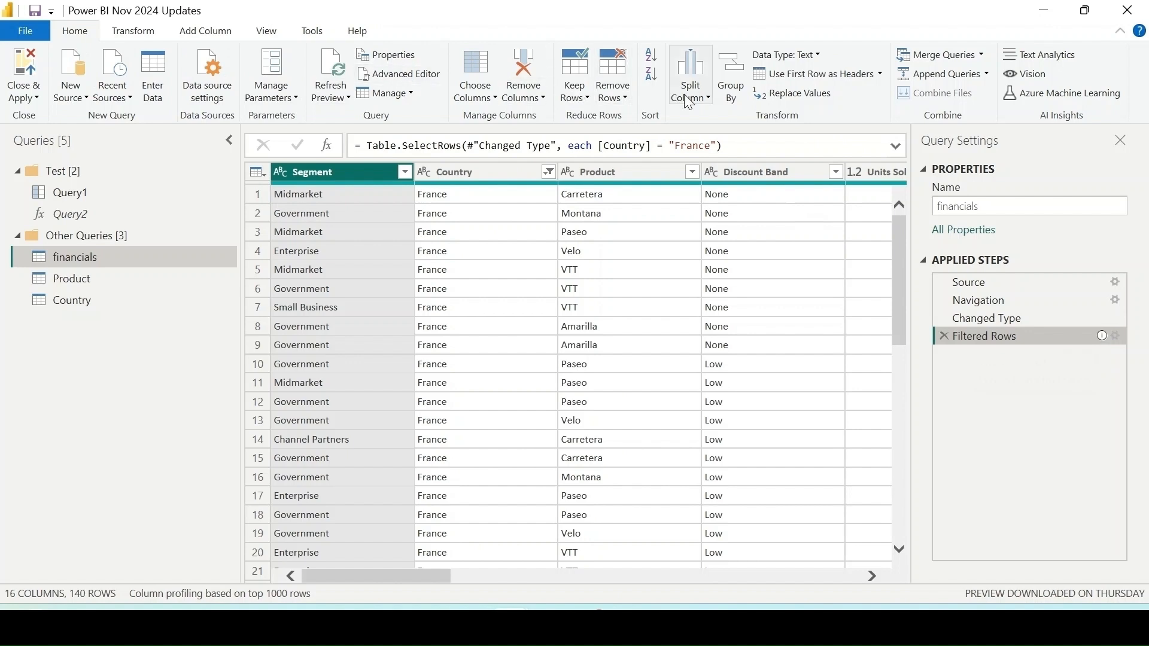
{"action": "left_click", "coordinate": [148, 35]}
{"action": "left_click", "coordinate": [209, 34]}
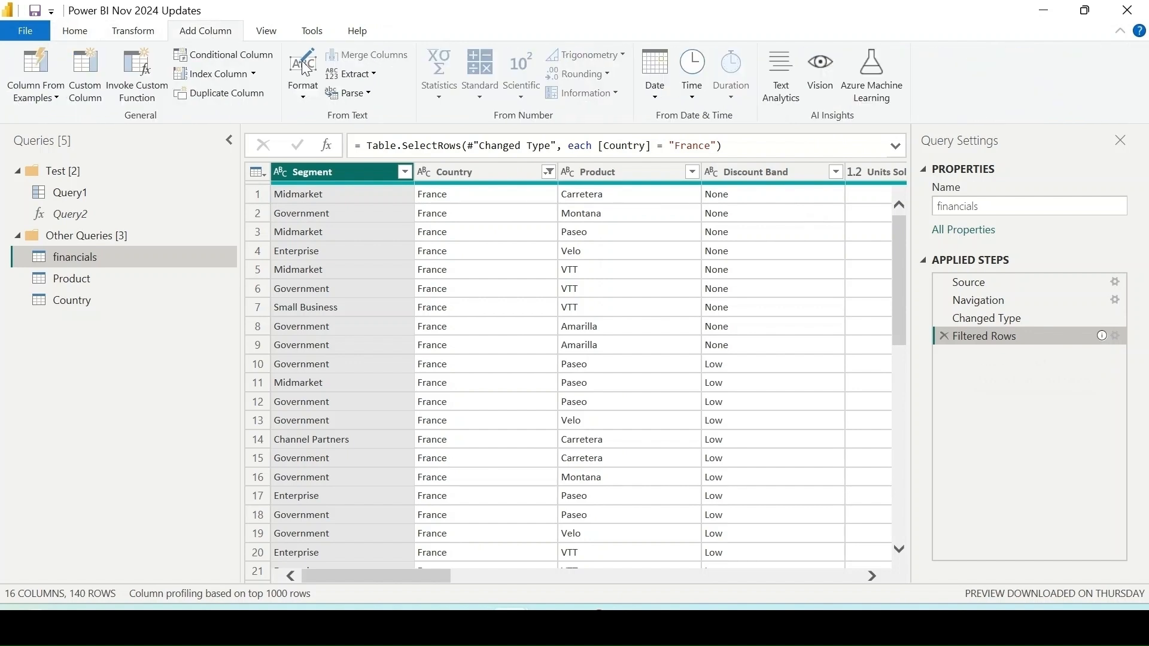
{"action": "right_click", "coordinate": [626, 176]}
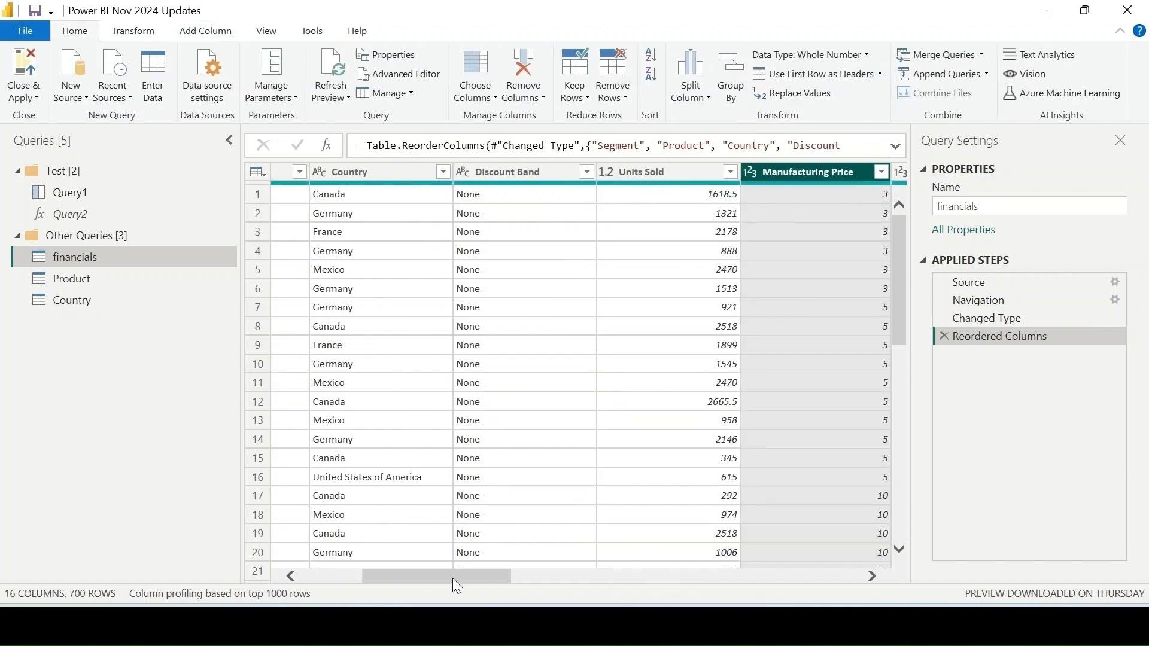
- Preview the full record of row 6 in an enlarged details pane, then the Product value in row 3
{"action": "left_click_drag", "start_coordinate": [452, 578], "coordinate": [359, 568]}
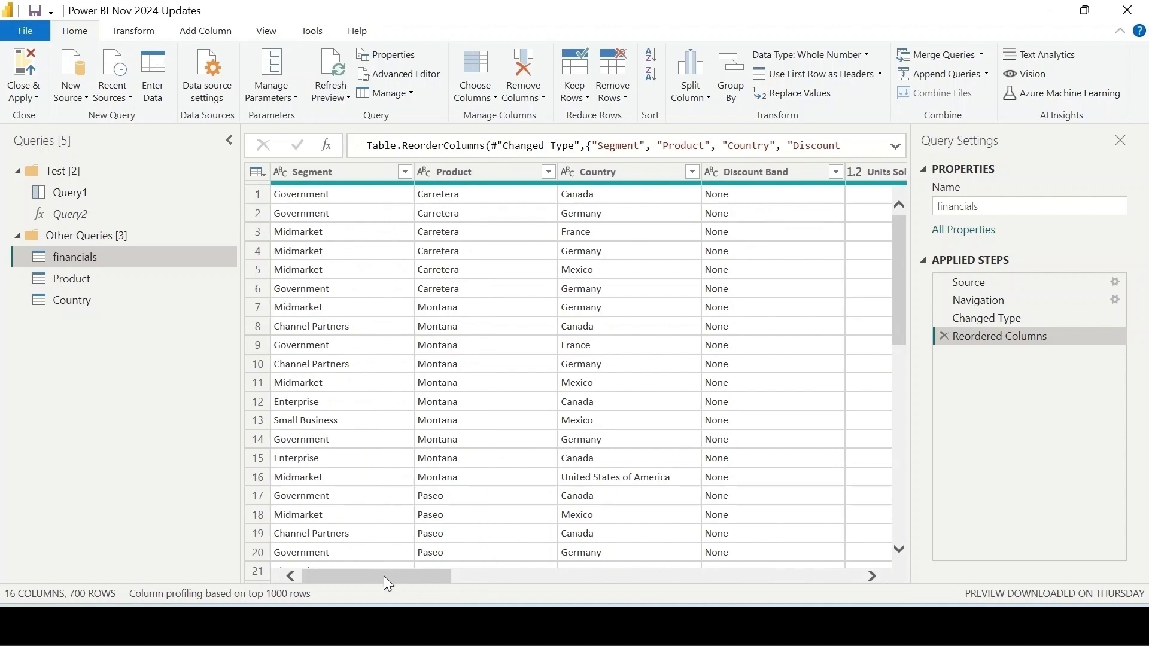
{"action": "left_click_drag", "start_coordinate": [384, 576], "coordinate": [376, 606]}
{"action": "left_click", "coordinate": [258, 290]}
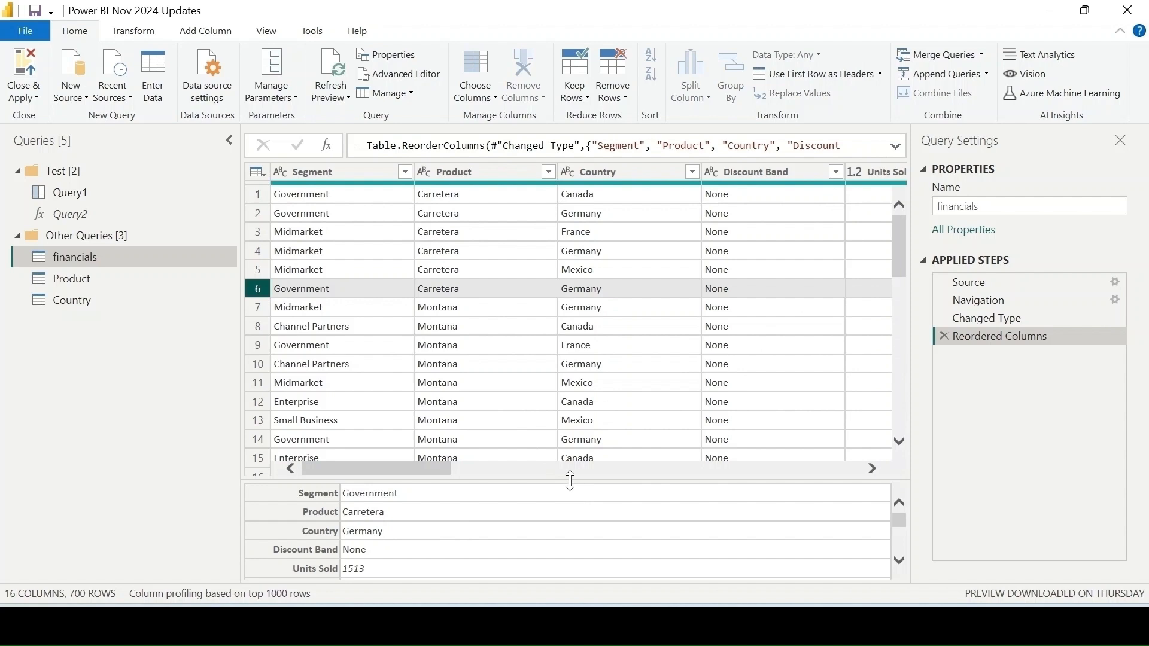
{"action": "left_click_drag", "start_coordinate": [570, 480], "coordinate": [572, 364]}
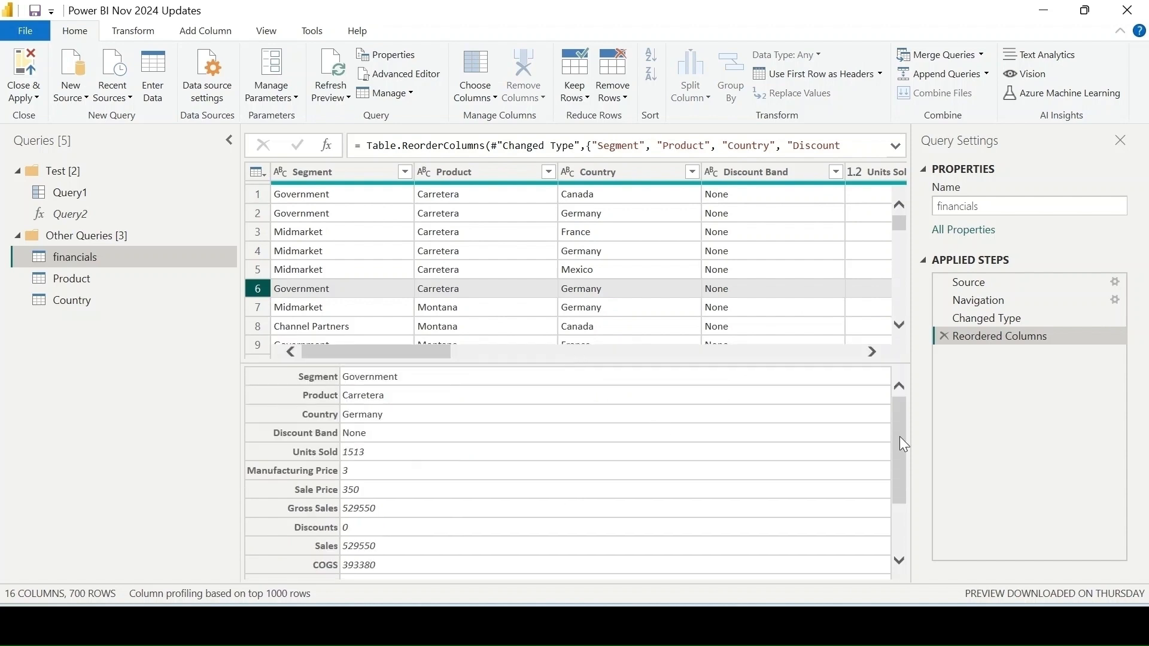
{"action": "mouse_move", "coordinate": [899, 438]}
{"action": "left_mouse_down"}
{"action": "mouse_move", "coordinate": [901, 526]}
{"action": "mouse_move", "coordinate": [910, 428]}
{"action": "mouse_move", "coordinate": [890, 557]}
{"action": "mouse_move", "coordinate": [906, 433]}
{"action": "left_mouse_up"}
{"action": "left_click", "coordinate": [484, 231]}
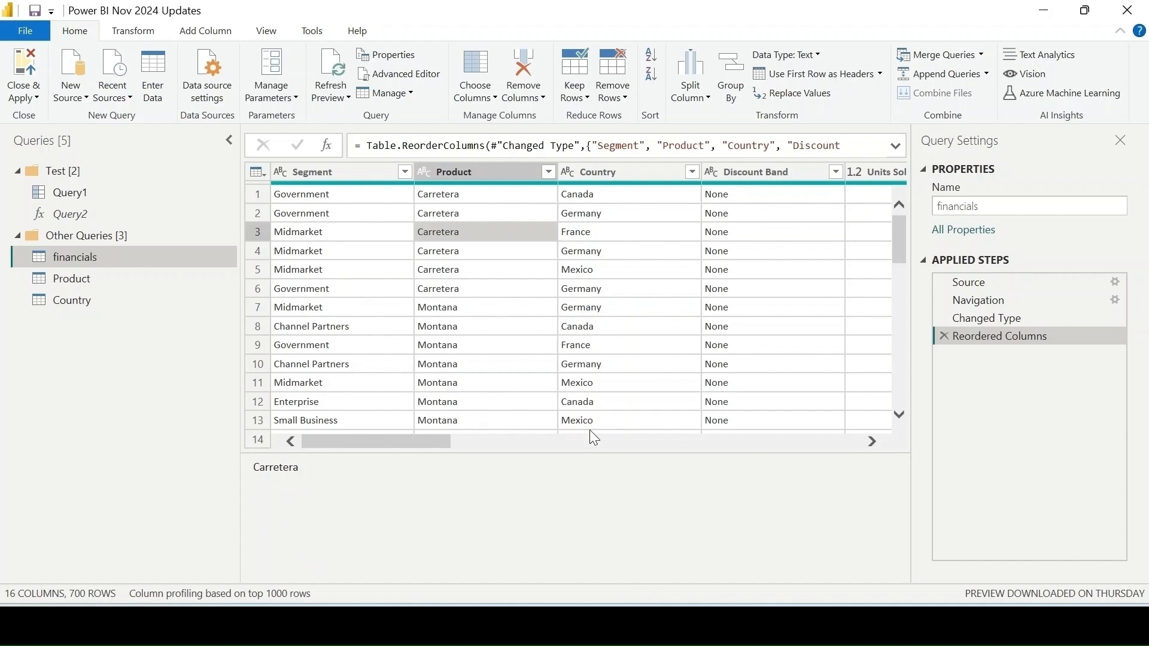
{"action": "left_click_drag", "start_coordinate": [419, 442], "coordinate": [354, 481]}
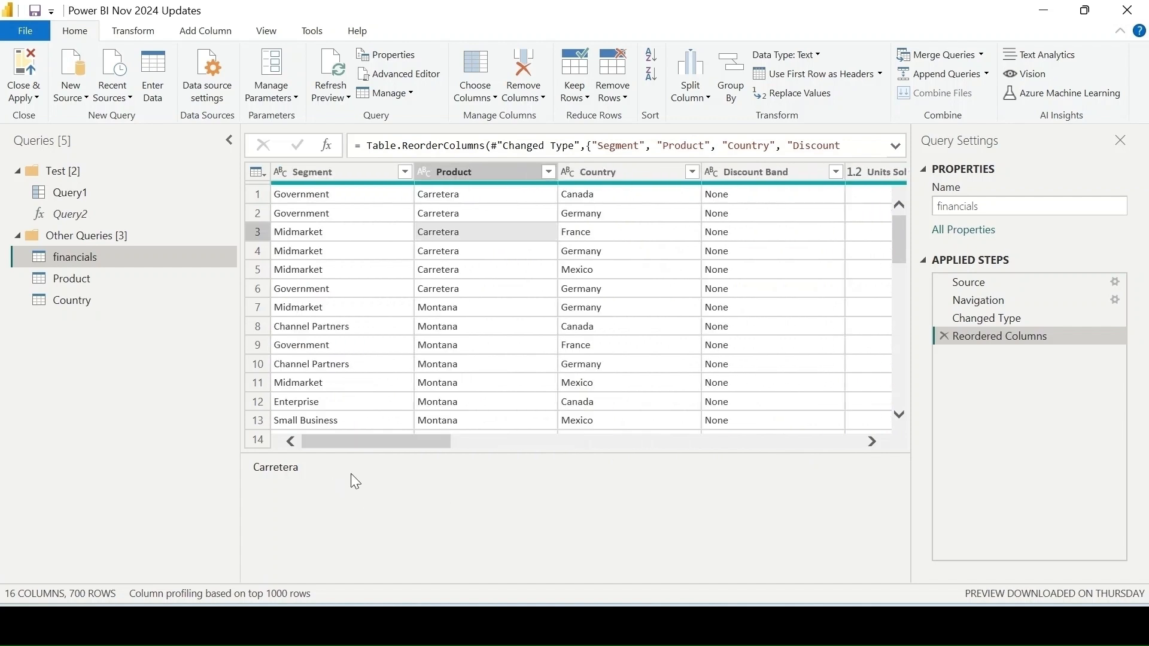
- Show the column quality indicators and check the valid, error and empty shares across the columns
{"action": "left_click", "coordinate": [276, 39]}
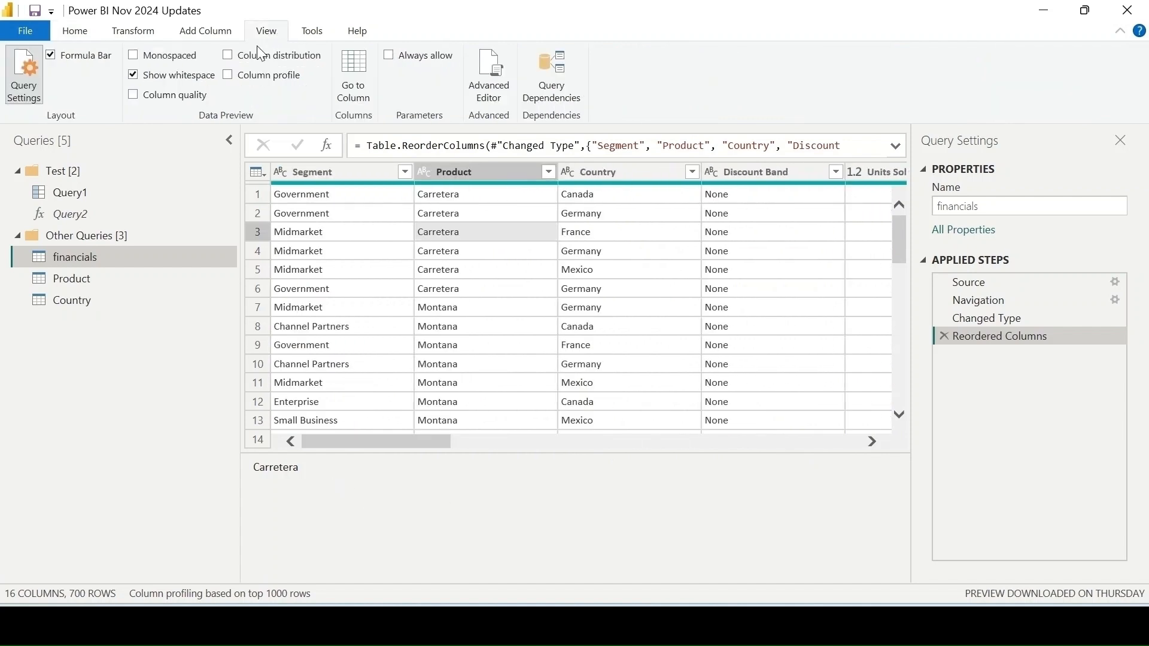
{"action": "left_click", "coordinate": [202, 101]}
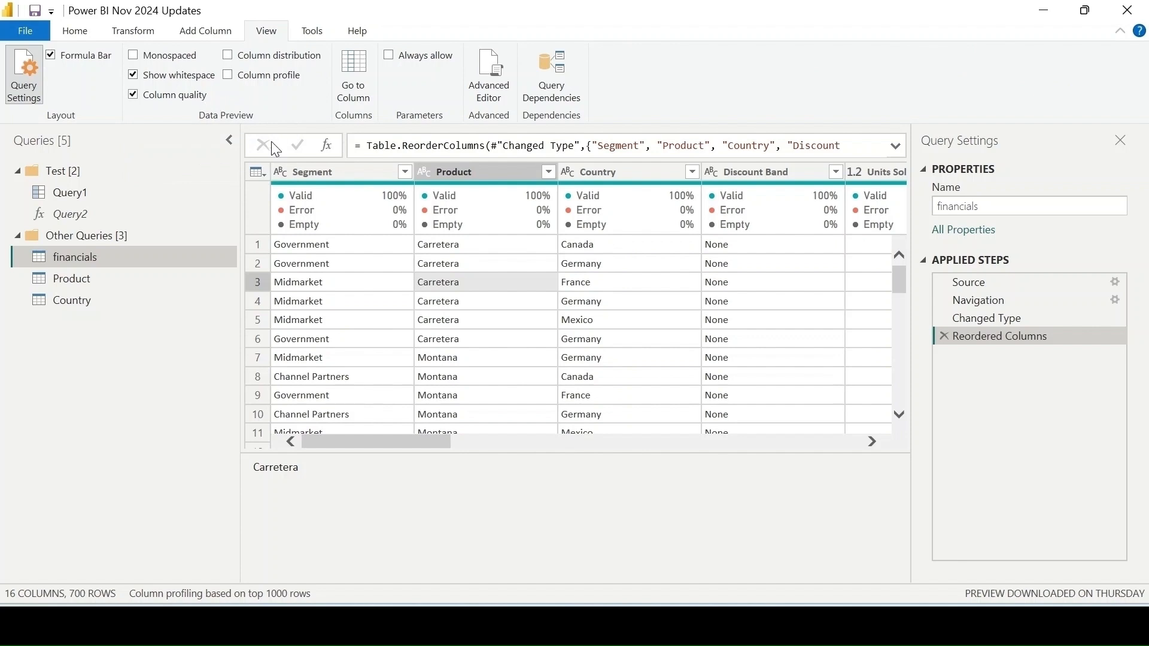
{"action": "mouse_move", "coordinate": [372, 205]}
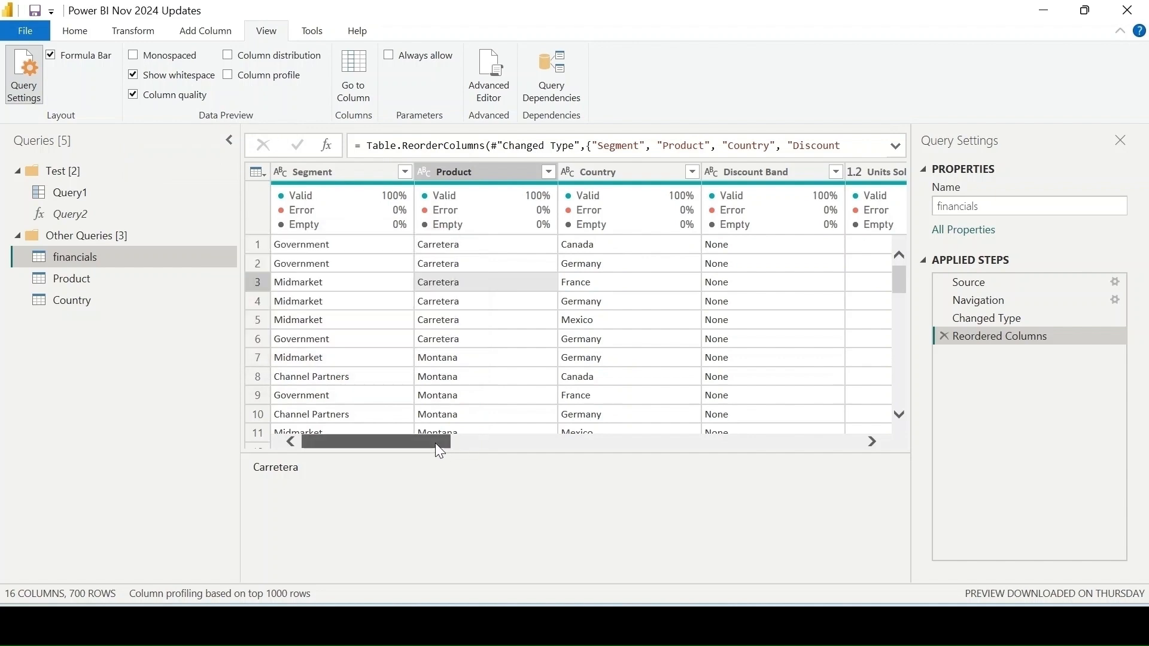
{"action": "left_click_drag", "start_coordinate": [435, 444], "coordinate": [473, 444]}
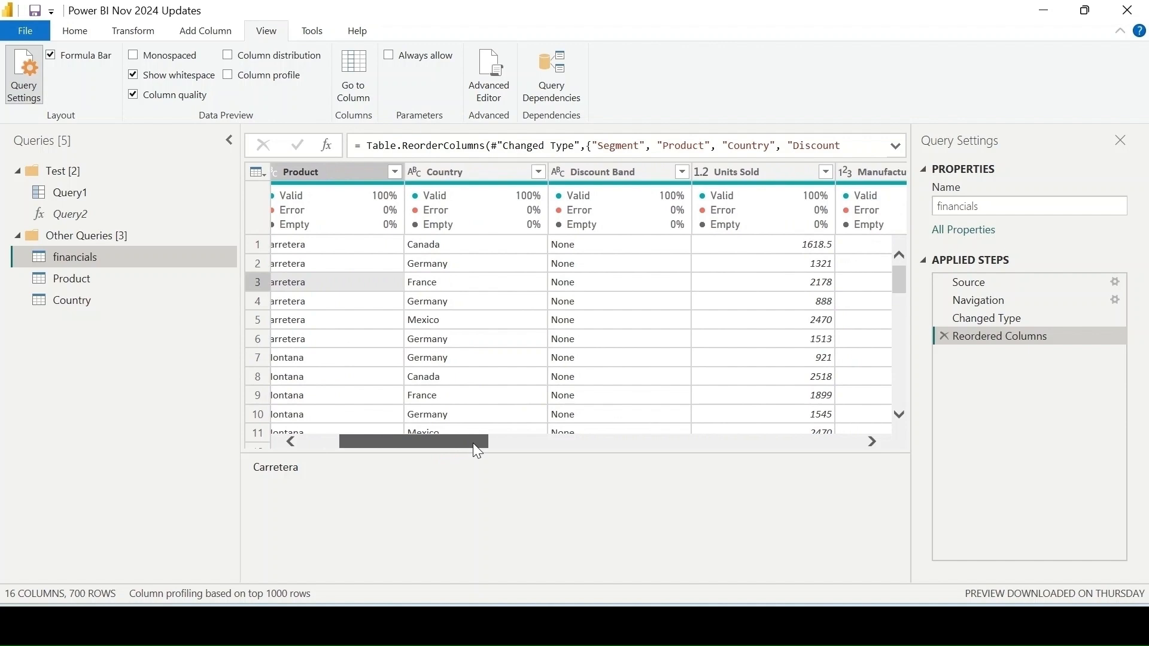
- Turn on the column profile and examine the statistics and value distribution of the Country and Units Sold columns
{"action": "left_click", "coordinate": [265, 85]}
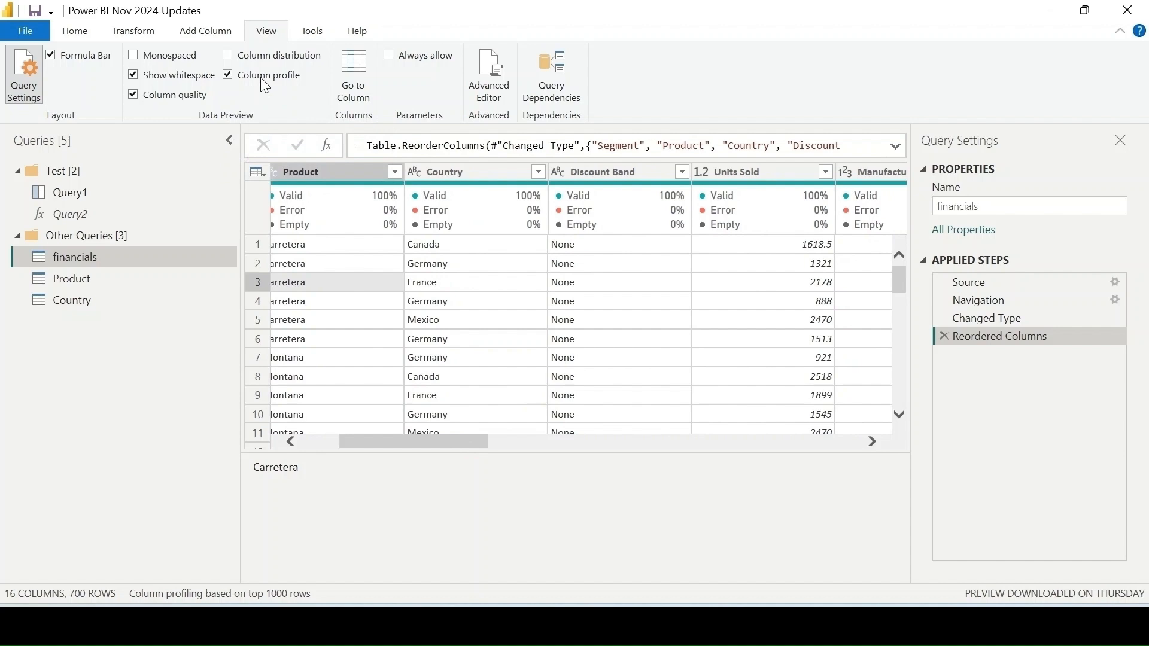
{"action": "left_click", "coordinate": [481, 172]}
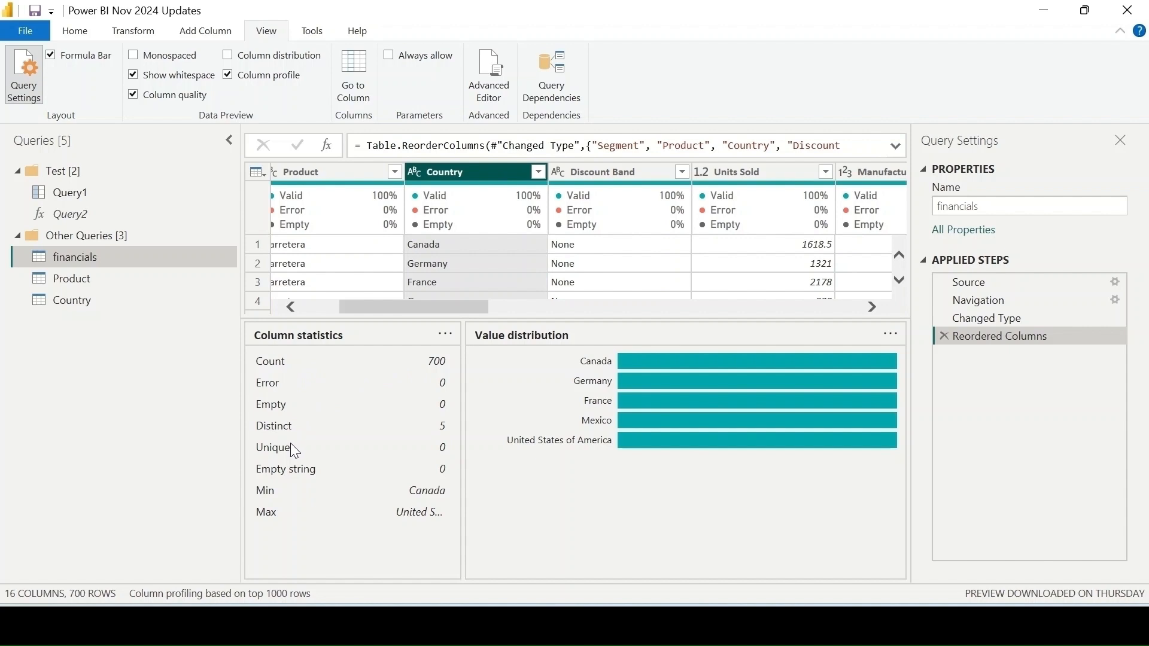
{"action": "left_click", "coordinate": [759, 175]}
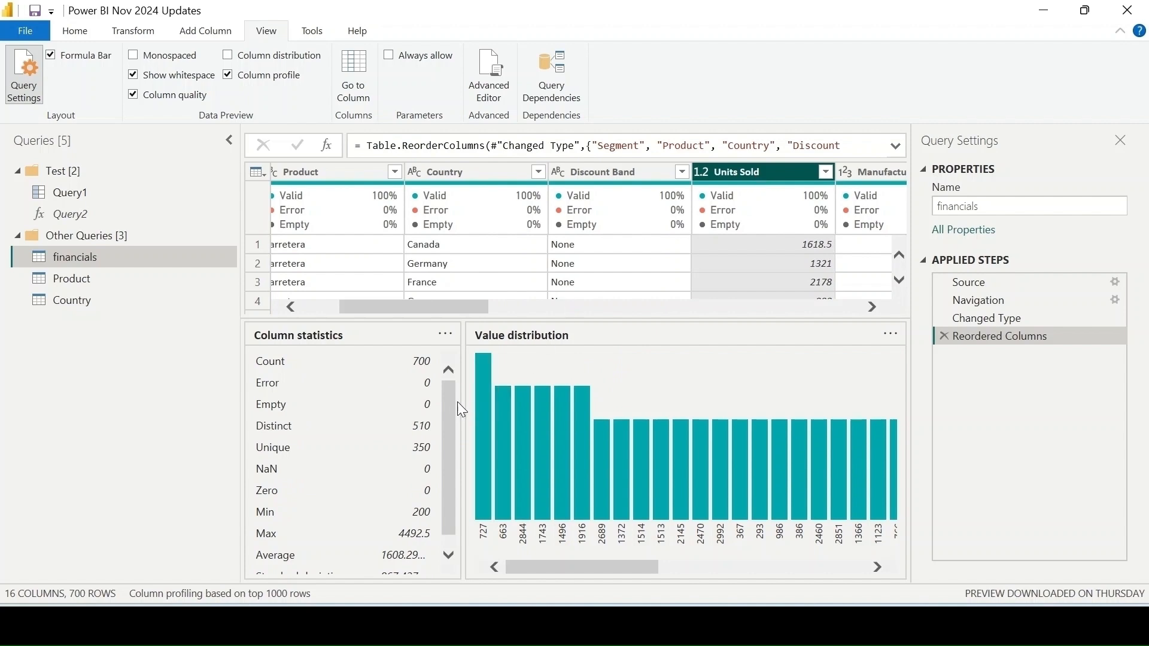
{"action": "mouse_move", "coordinate": [450, 397]}
{"action": "left_mouse_down"}
{"action": "mouse_move", "coordinate": [452, 437]}
{"action": "mouse_move", "coordinate": [454, 389]}
{"action": "left_mouse_up"}
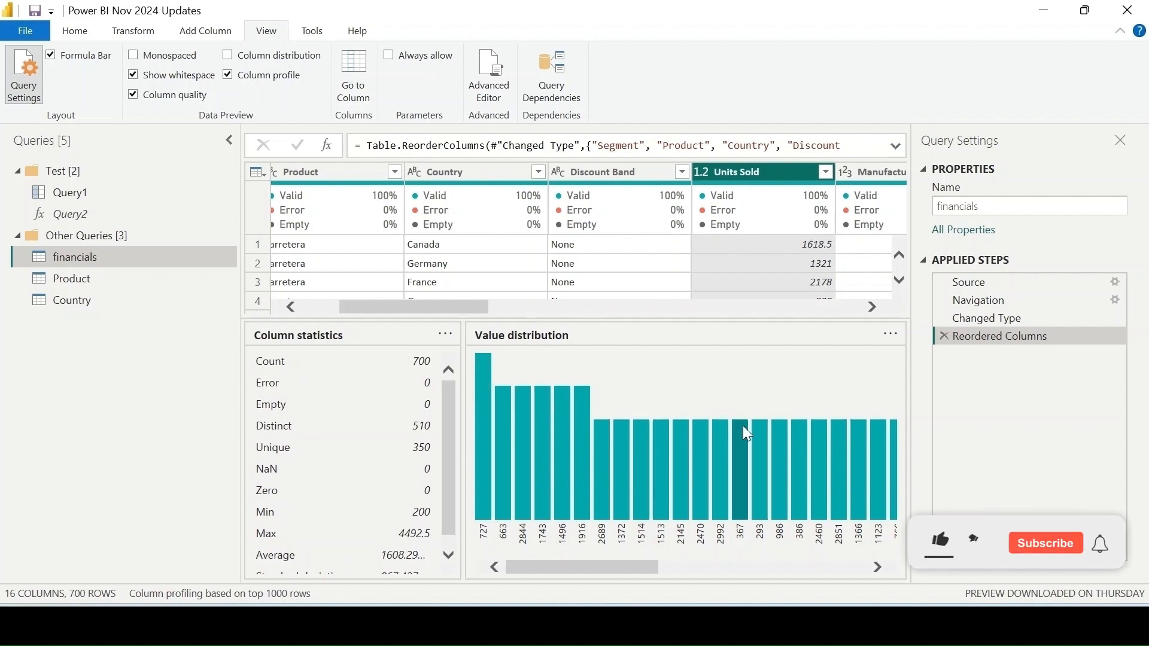
{"action": "mouse_move", "coordinate": [846, 452]}
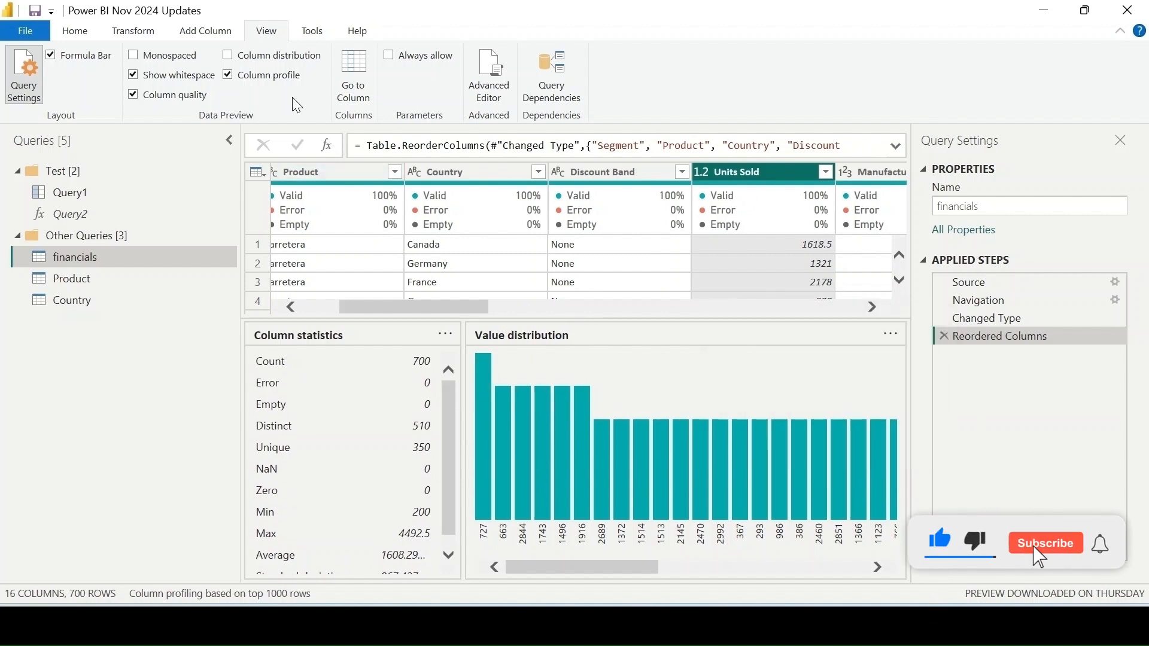
- Show the column distribution charts and base column profiling on the entire data set
{"action": "left_click", "coordinate": [259, 55]}
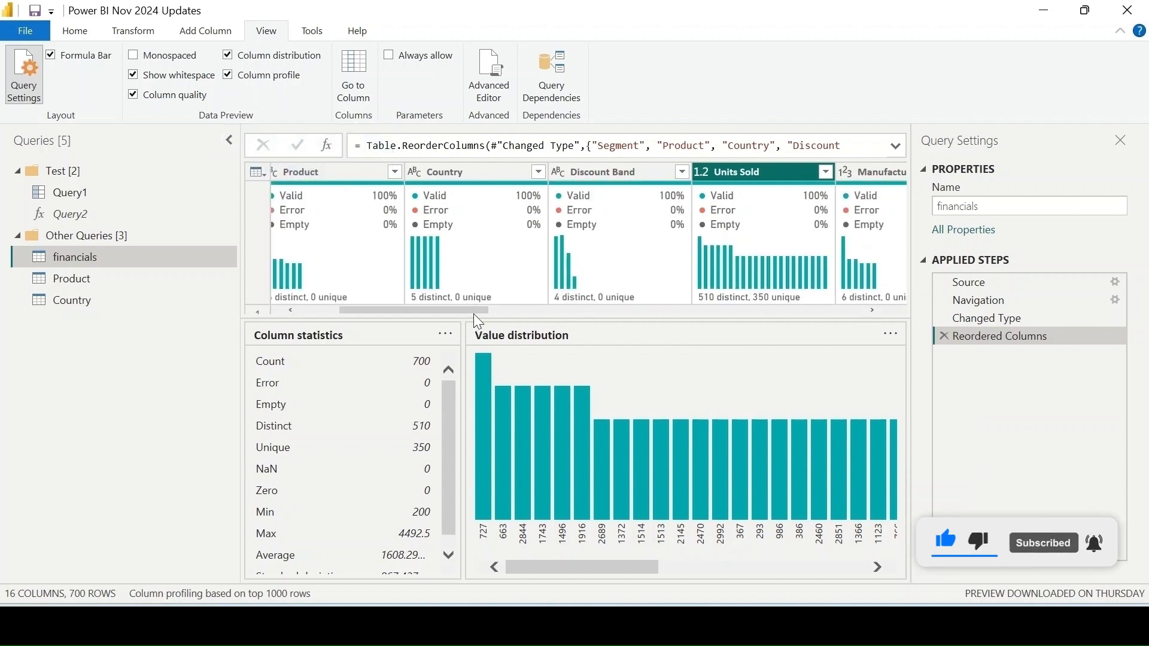
{"action": "mouse_move", "coordinate": [435, 308]}
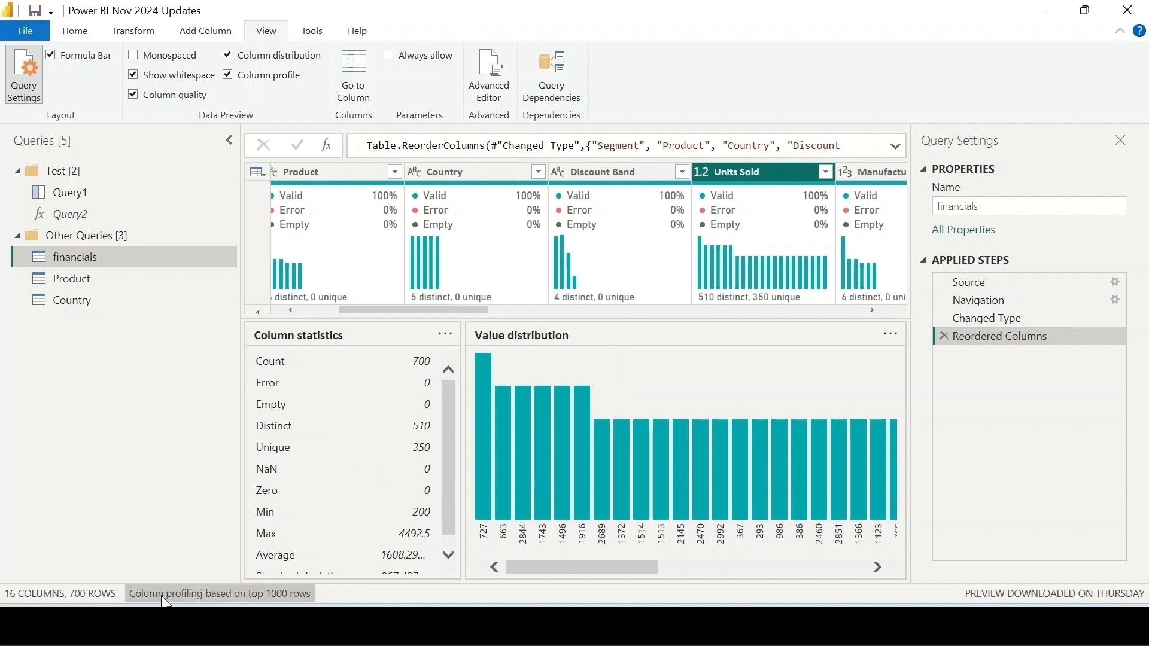
{"action": "mouse_move", "coordinate": [479, 299]}
{"action": "left_click", "coordinate": [295, 597]}
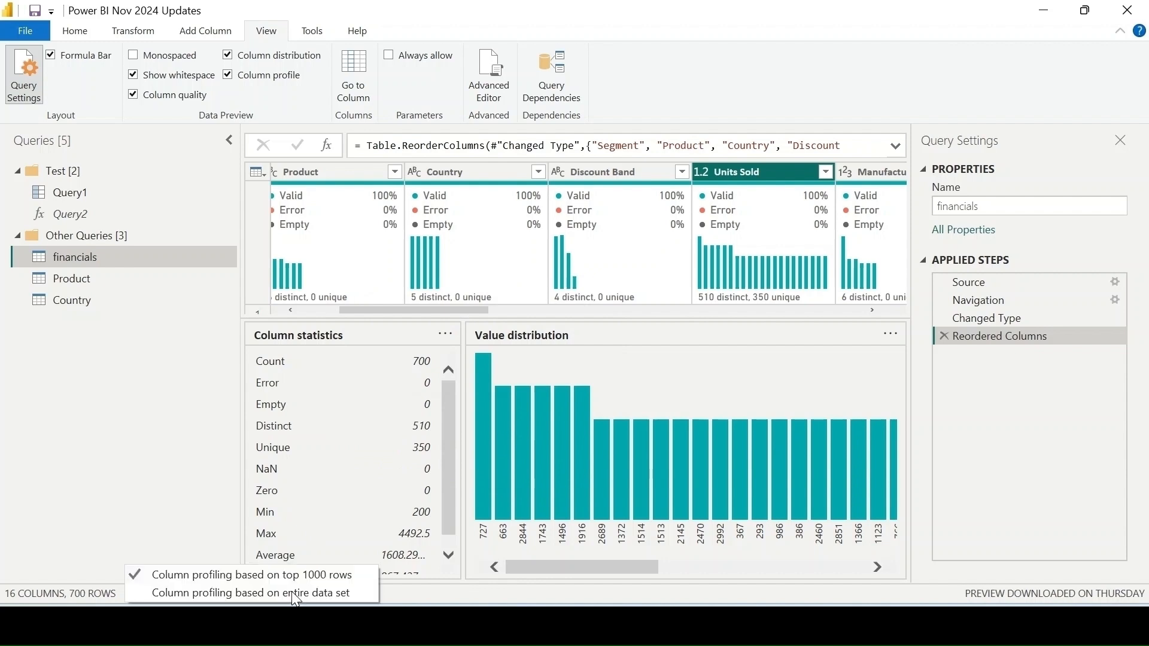
{"action": "left_click", "coordinate": [248, 594]}
- Turn off the column profile, column distribution and column quality displays
{"action": "left_click", "coordinate": [228, 75]}
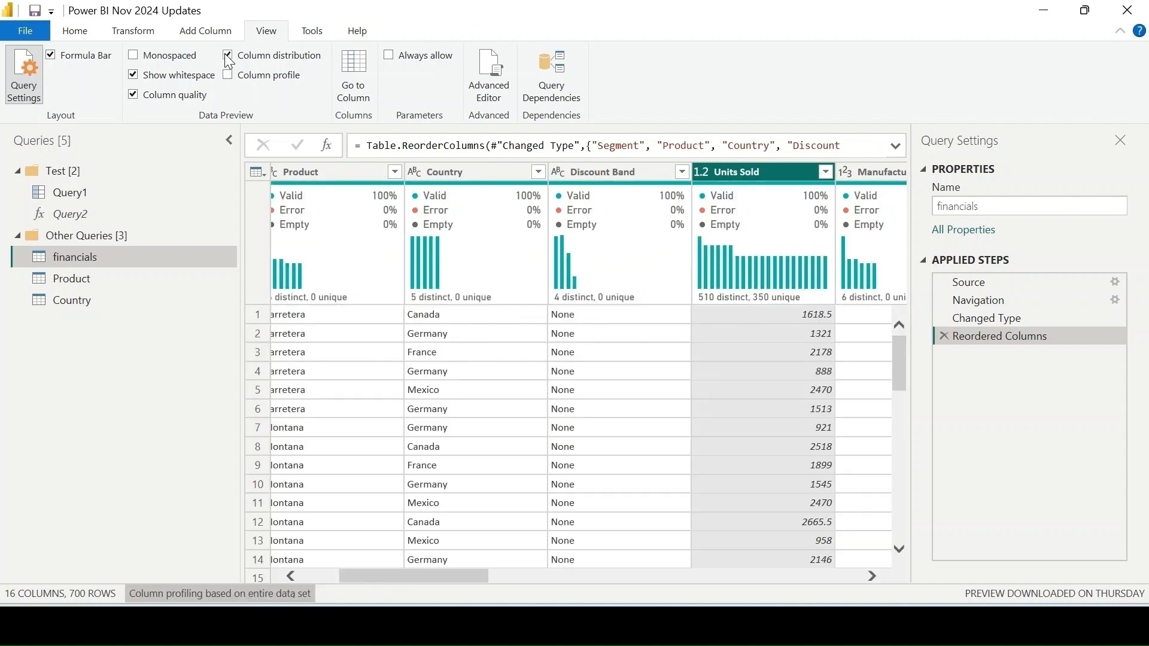
{"action": "left_click", "coordinate": [228, 55]}
{"action": "left_click", "coordinate": [170, 97]}
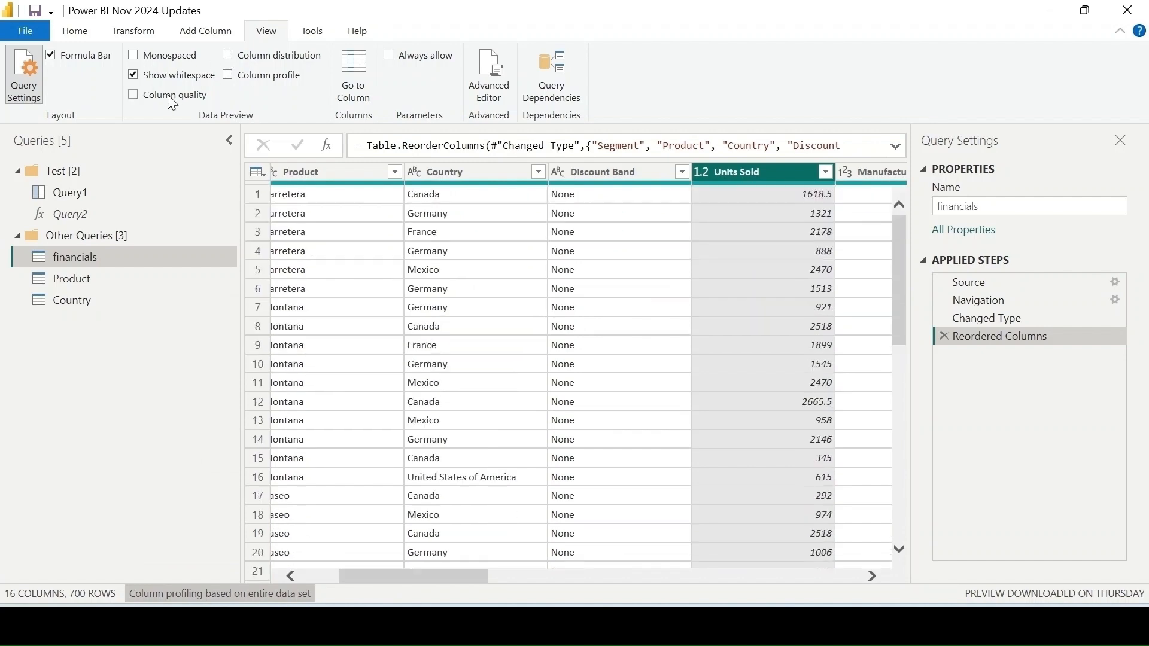
- Filter the Country column to rows equal to Canada, using a Canada cell's Equals text filter
{"action": "left_click", "coordinate": [538, 172]}
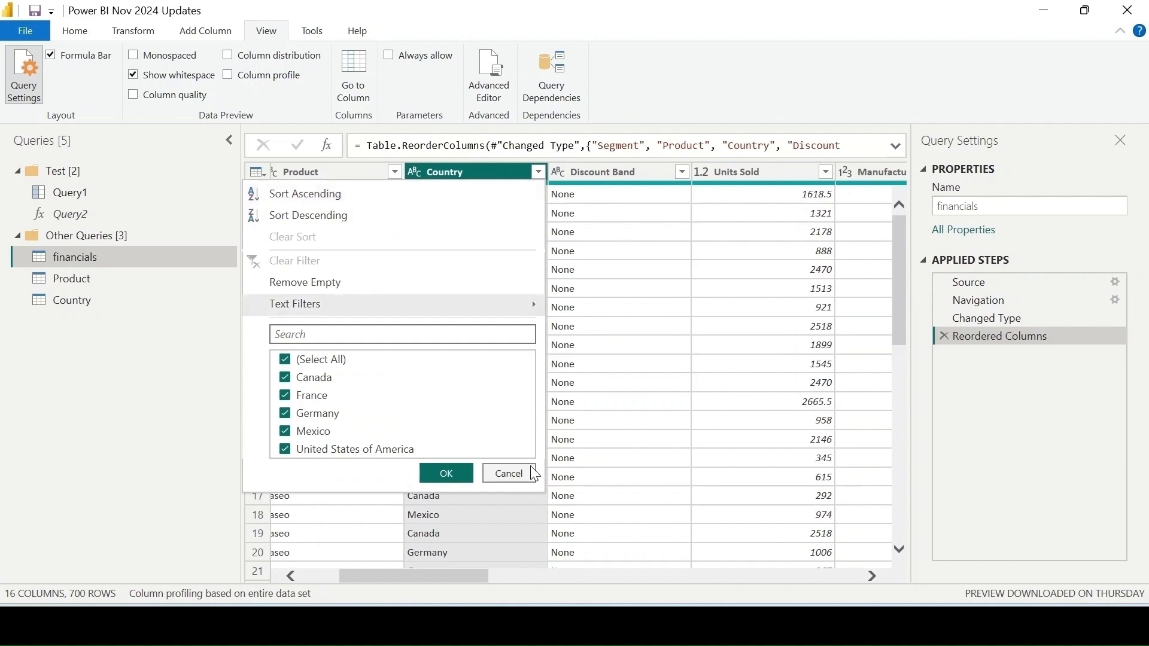
{"action": "left_click", "coordinate": [509, 473]}
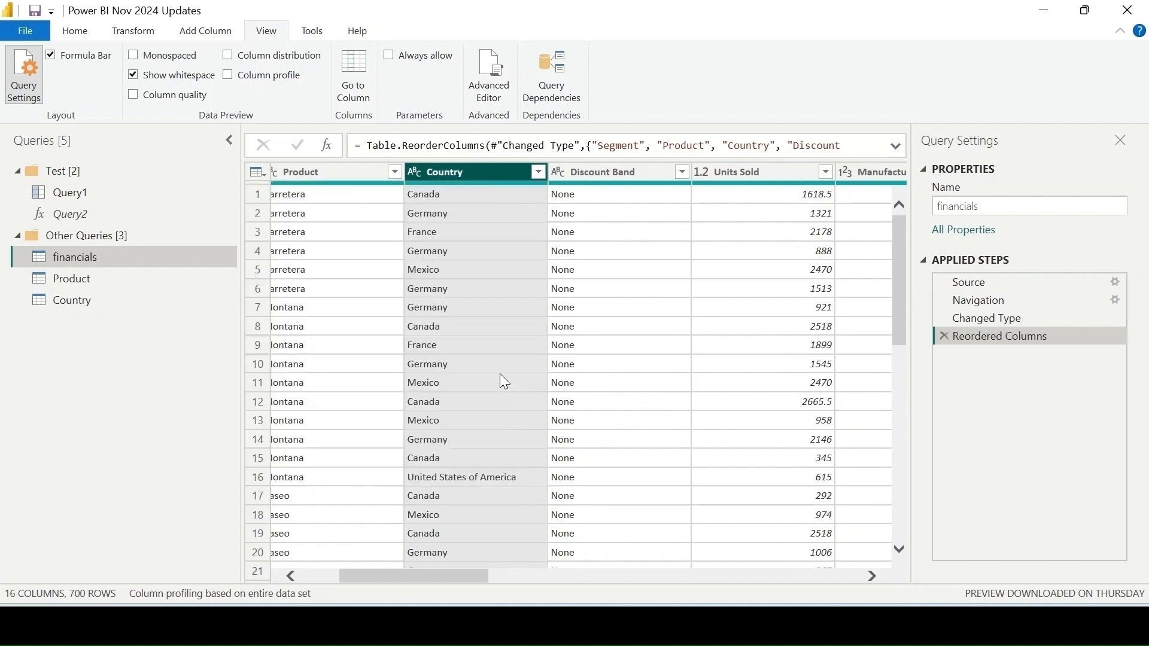
{"action": "right_click", "coordinate": [469, 327]}
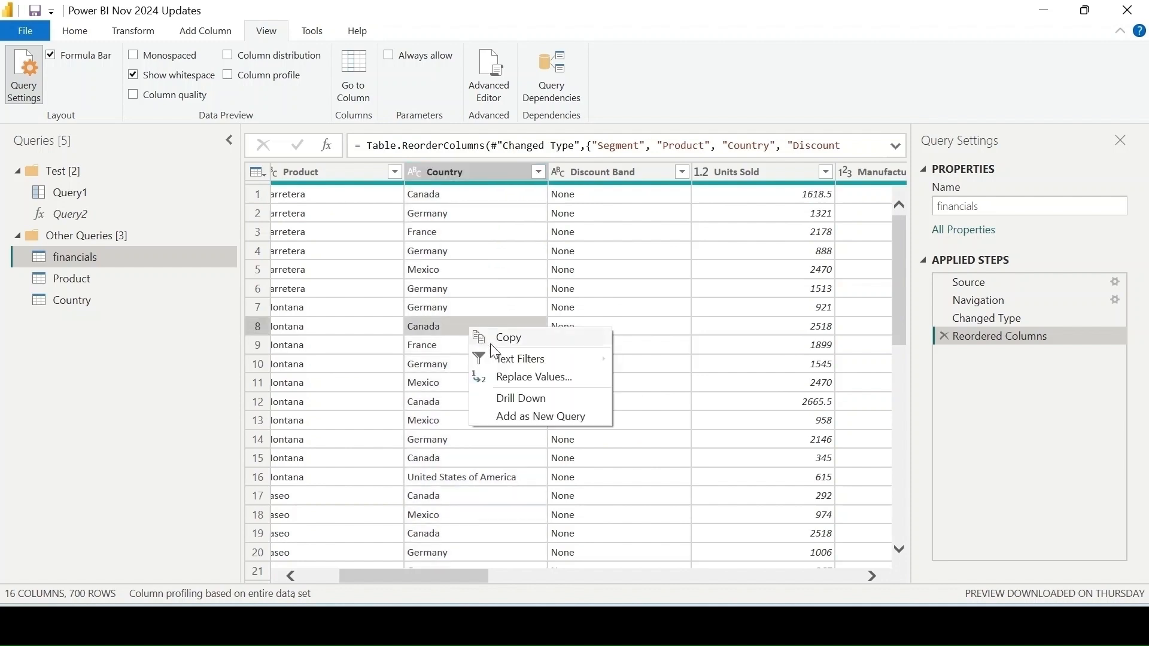
{"action": "mouse_move", "coordinate": [512, 363]}
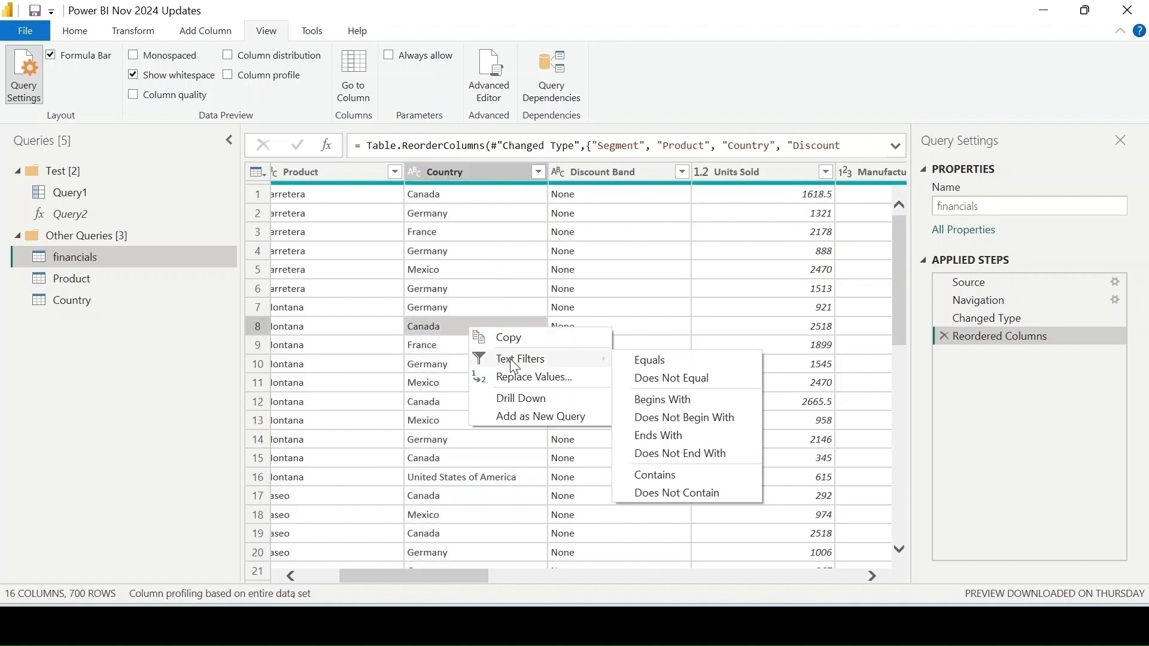
{"action": "left_click", "coordinate": [672, 364]}
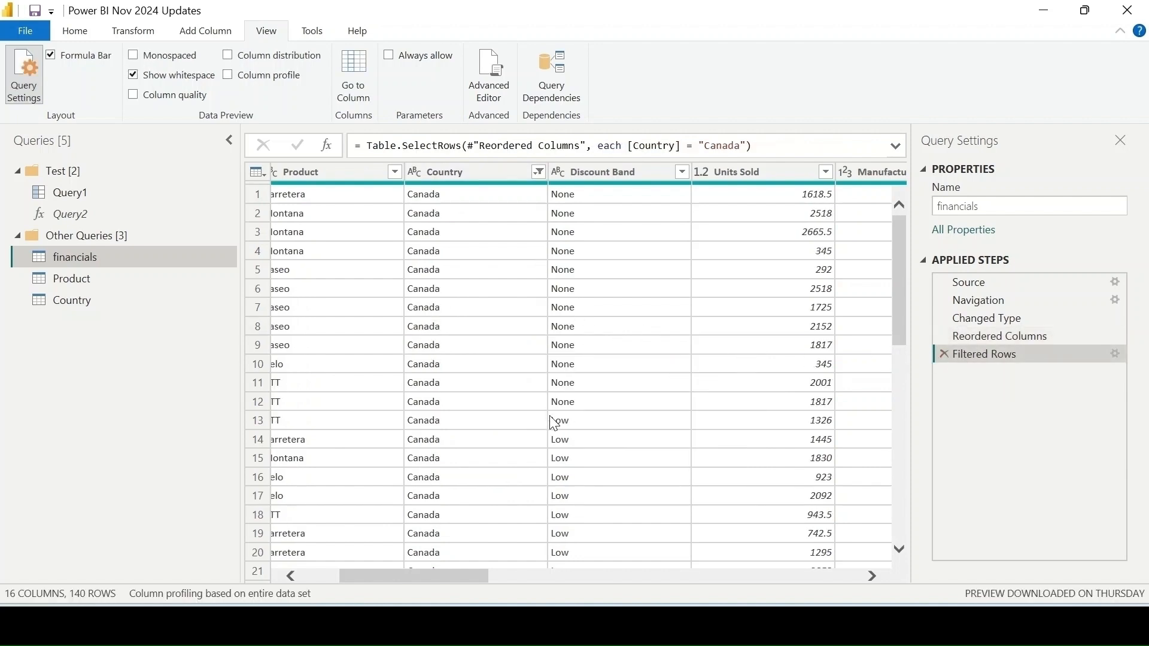
- Add the description "Apply filter on Country column" to the Filtered Rows step and view it as a tooltip
{"action": "right_click", "coordinate": [1006, 355]}
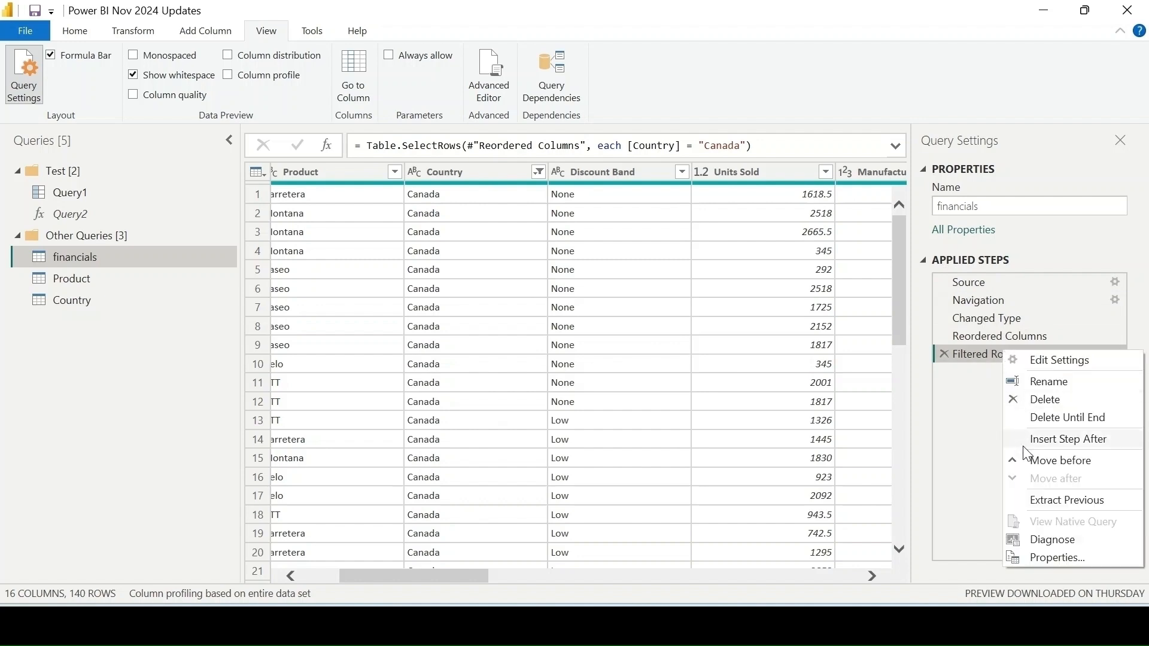
{"action": "left_click", "coordinate": [1056, 558]}
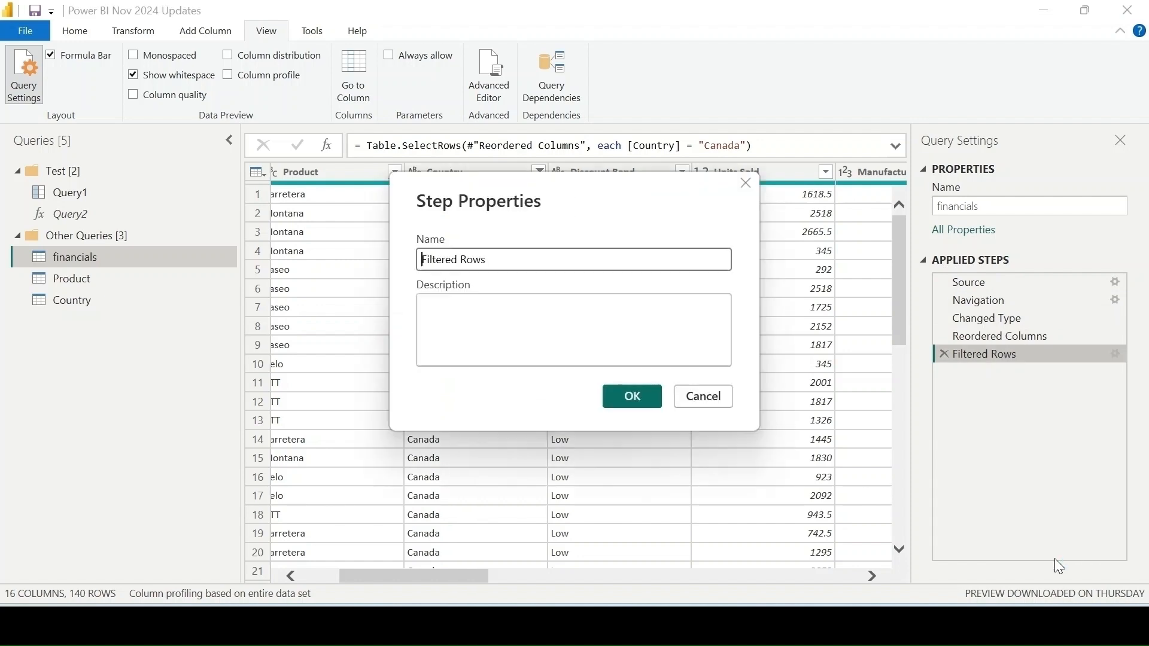
{"action": "left_click", "coordinate": [570, 316]}
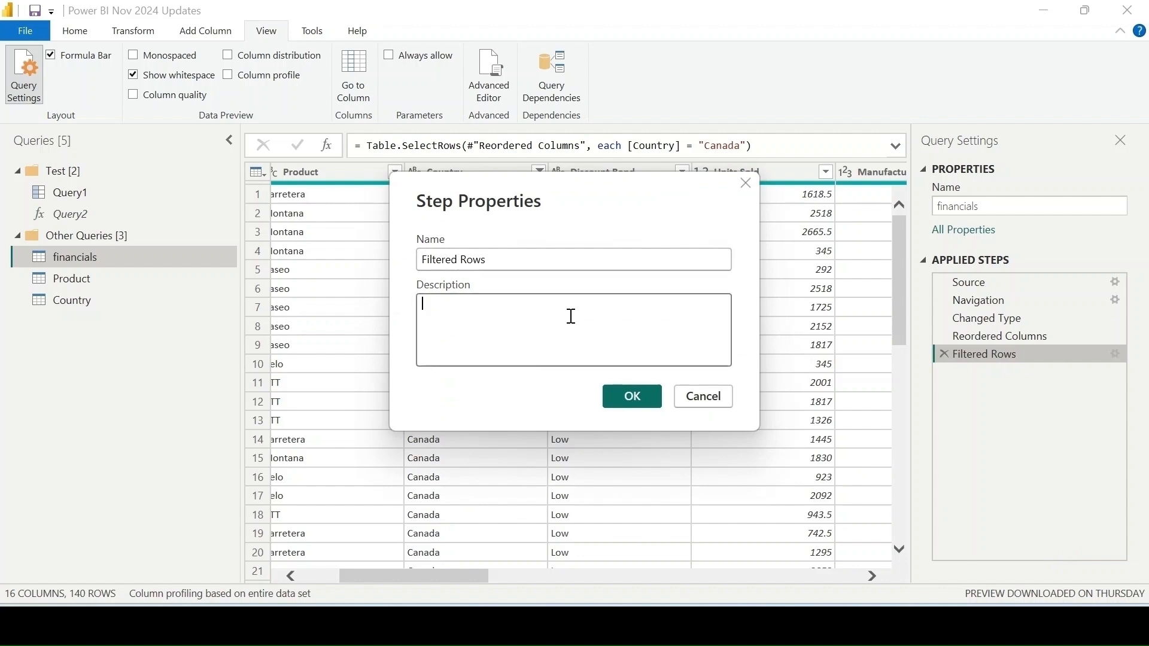
{"action": "type", "text": "A"}
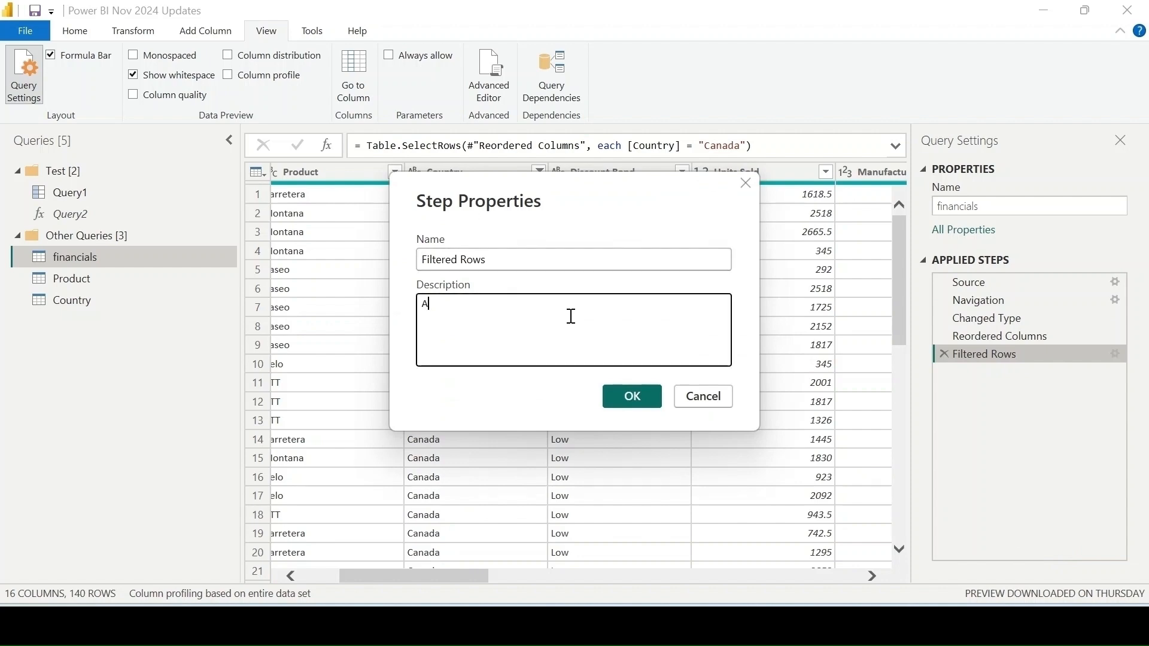
{"action": "type", "text": "pply filter on Country column"}
{"action": "left_click", "coordinate": [644, 396]}
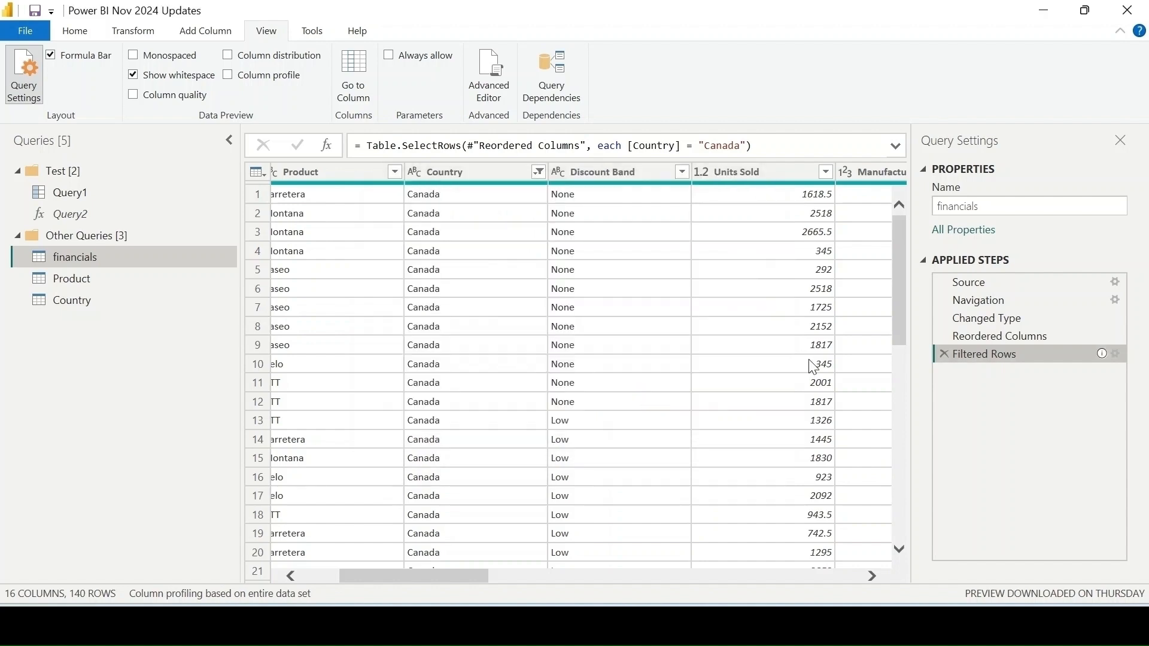
{"action": "mouse_move", "coordinate": [1072, 363]}
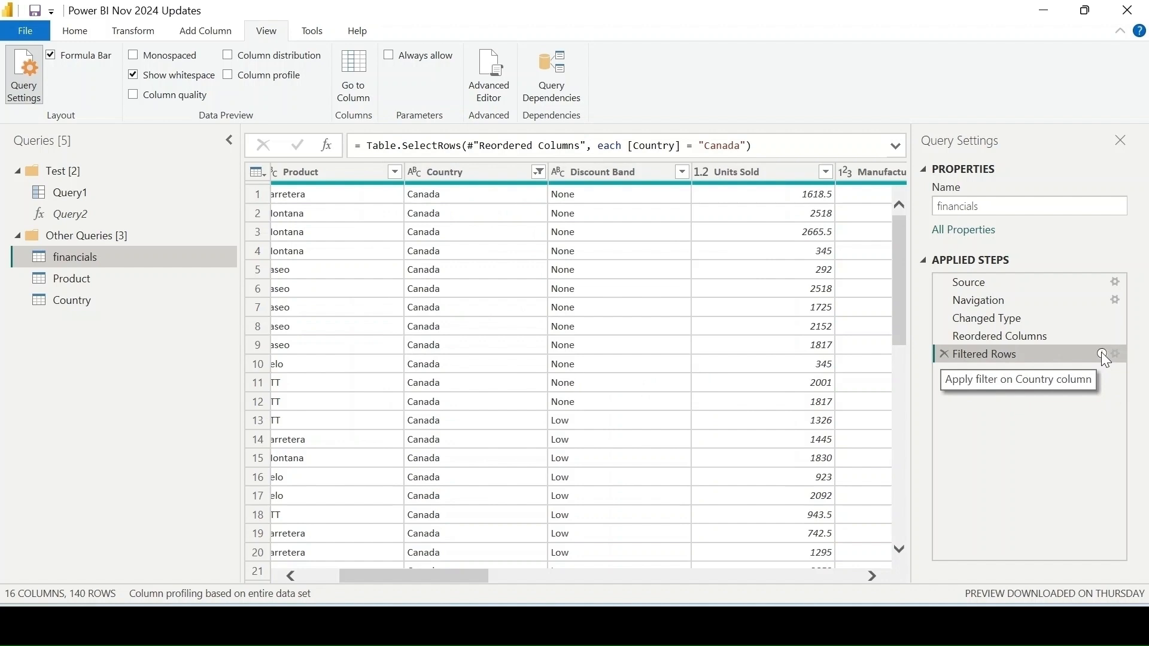
- Move the Country column ahead of the Segment column so it is the first column in the financials query
{"action": "scroll", "coordinate": [648, 188], "scroll_direction": "left", "scroll_amount": 2}
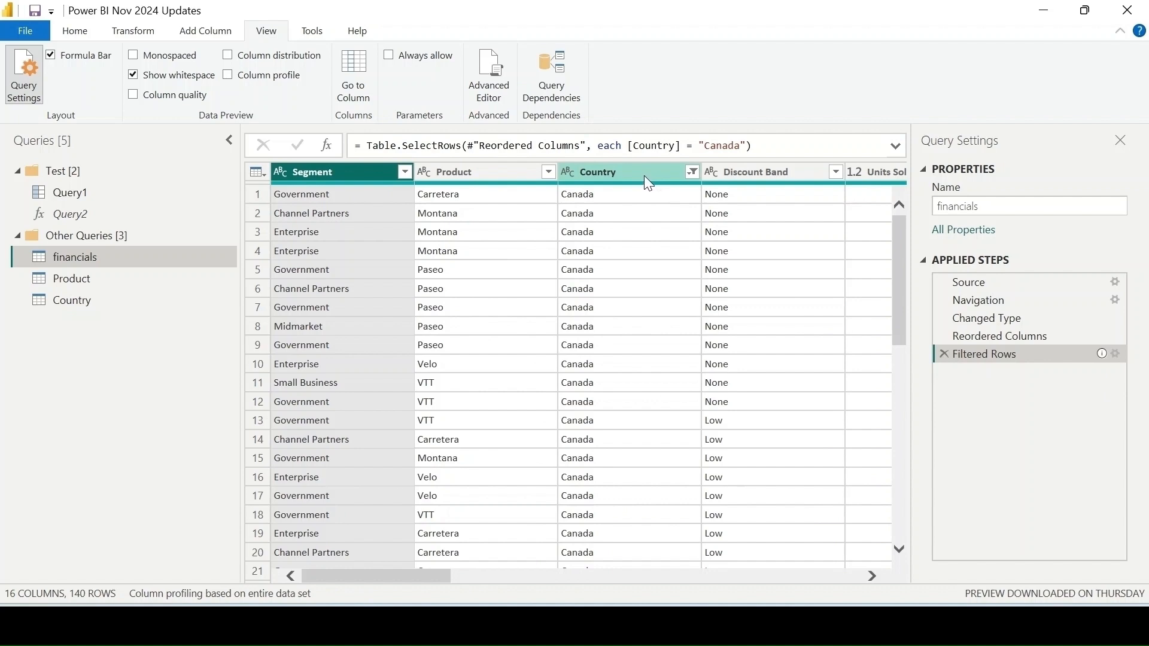
{"action": "left_click_drag", "start_coordinate": [644, 174], "coordinate": [346, 186]}
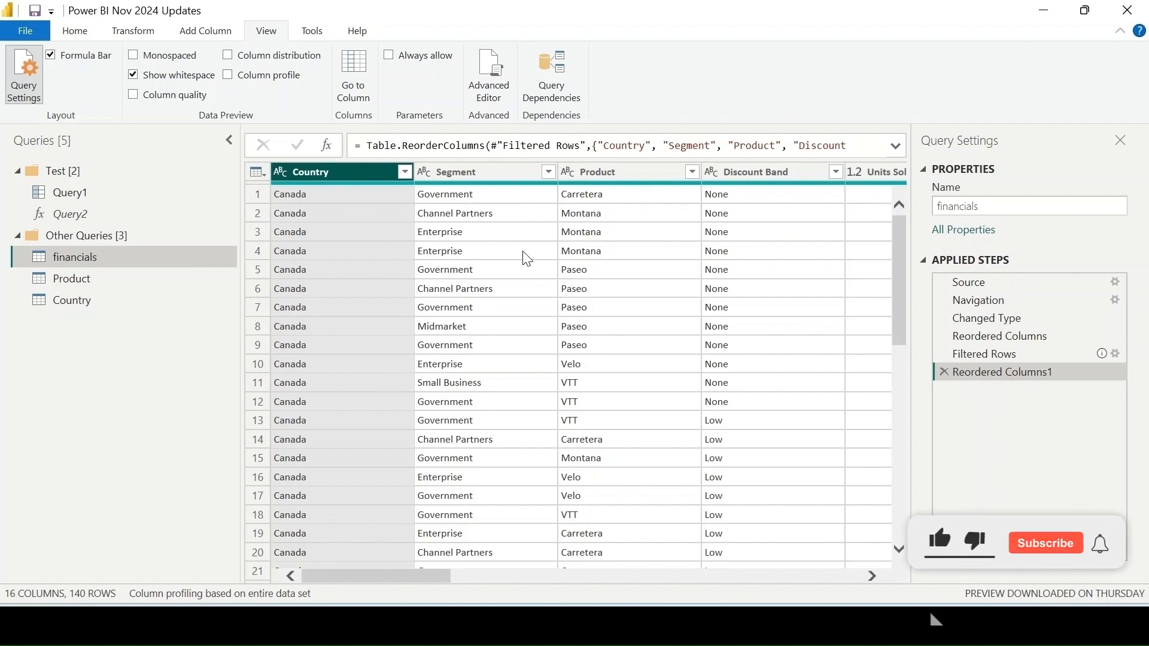
- Add a custom step to the financials query with the formula = Date.AddDays and read the function's documentation
{"action": "left_click", "coordinate": [329, 148]}
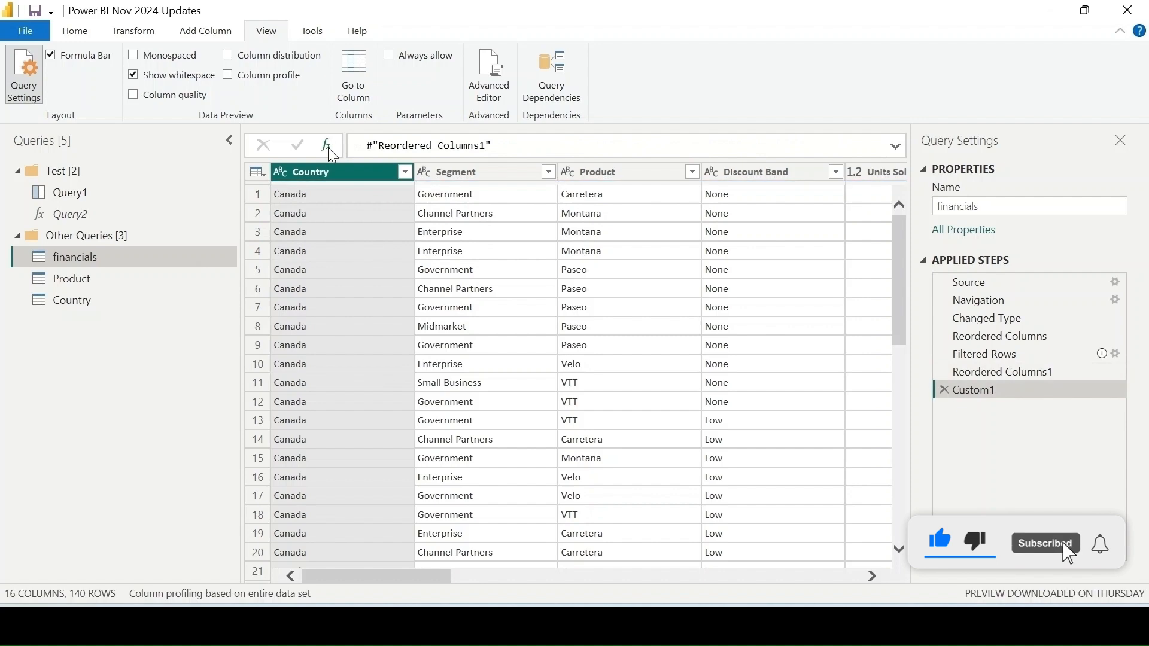
{"action": "left_click", "coordinate": [500, 152]}
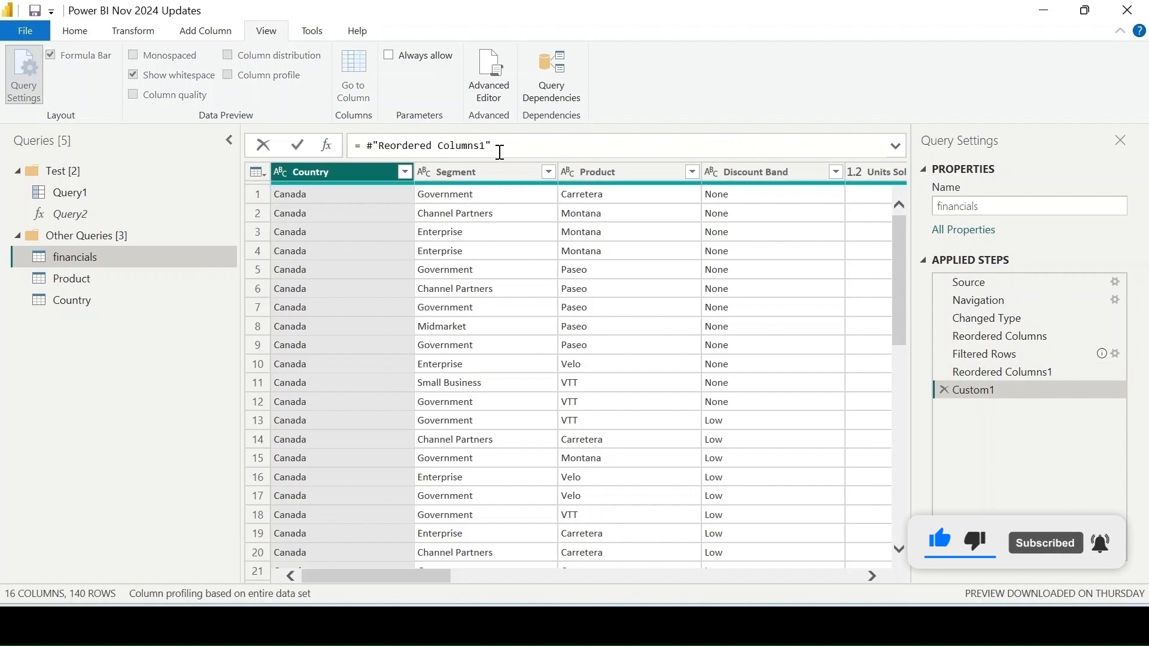
{"action": "key", "text": "BackSpace"}
{"action": "key", "text": "BackSpace"}
{"action": "key", "text": "BackSpace"}
{"action": "key", "text": "BackSpace"}
{"action": "key", "text": "BackSpace"}
{"action": "key", "text": "BackSpace"}
{"action": "key", "text": "BackSpace"}
{"action": "key", "text": "BackSpace"}
{"action": "key", "text": "BackSpace"}
{"action": "key", "text": "BackSpace"}
{"action": "key", "text": "BackSpace"}
{"action": "key", "text": "BackSpace"}
{"action": "key", "text": "BackSpace"}
{"action": "key", "text": "BackSpace"}
{"action": "key", "text": "BackSpace"}
{"action": "key", "text": "BackSpace"}
{"action": "key", "text": "BackSpace"}
{"action": "key", "text": "BackSpace"}
{"action": "key", "text": "BackSpace"}
{"action": "key", "text": "BackSpace"}
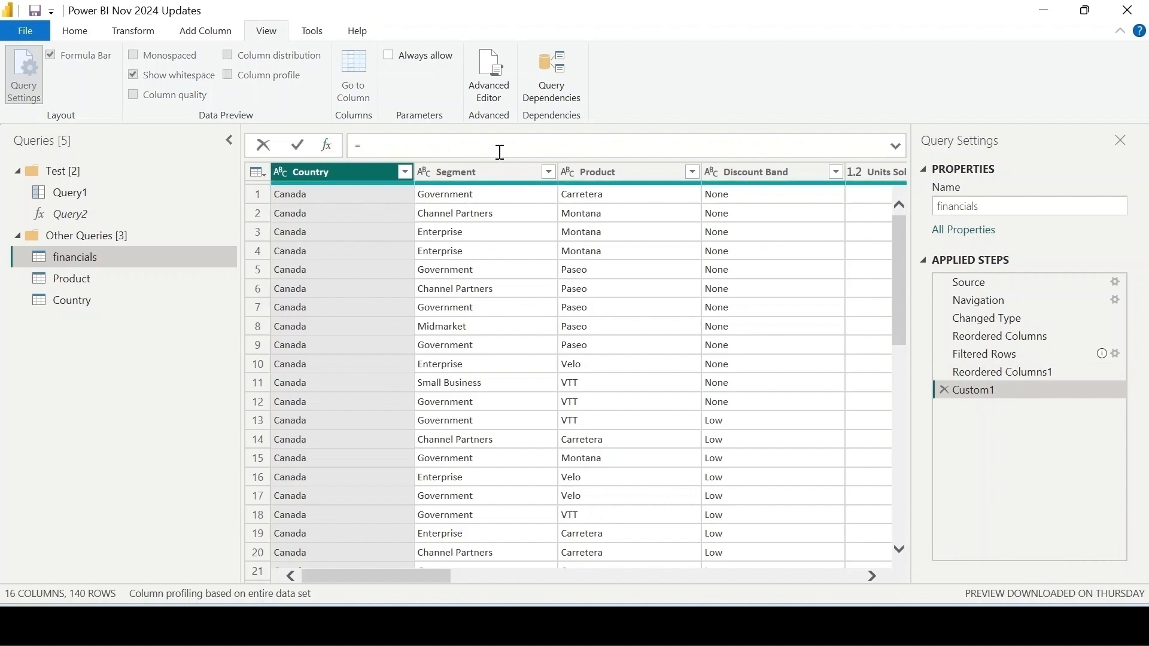
{"action": "type", "text": "date"}
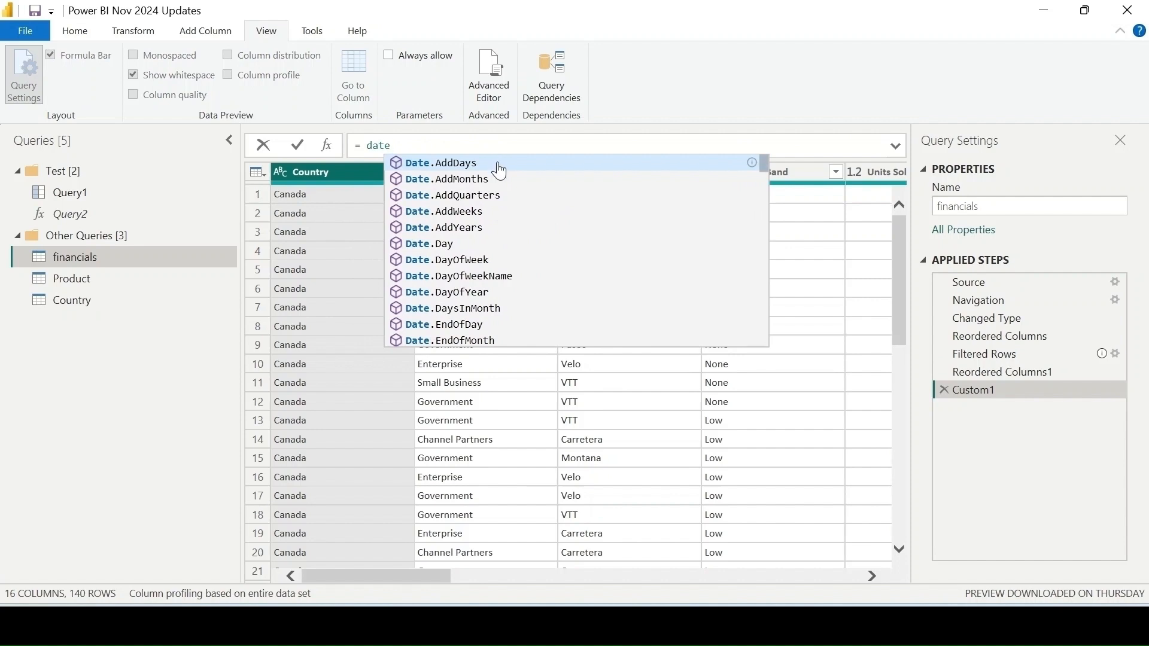
{"action": "left_click", "coordinate": [500, 166]}
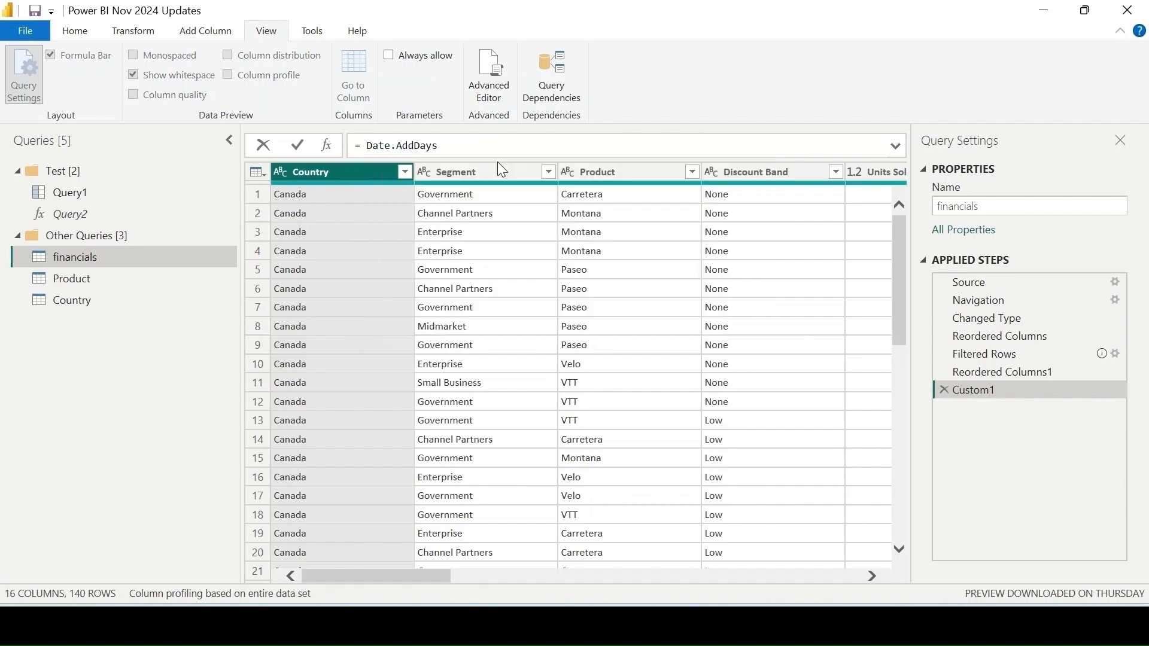
{"action": "key", "text": "Return"}
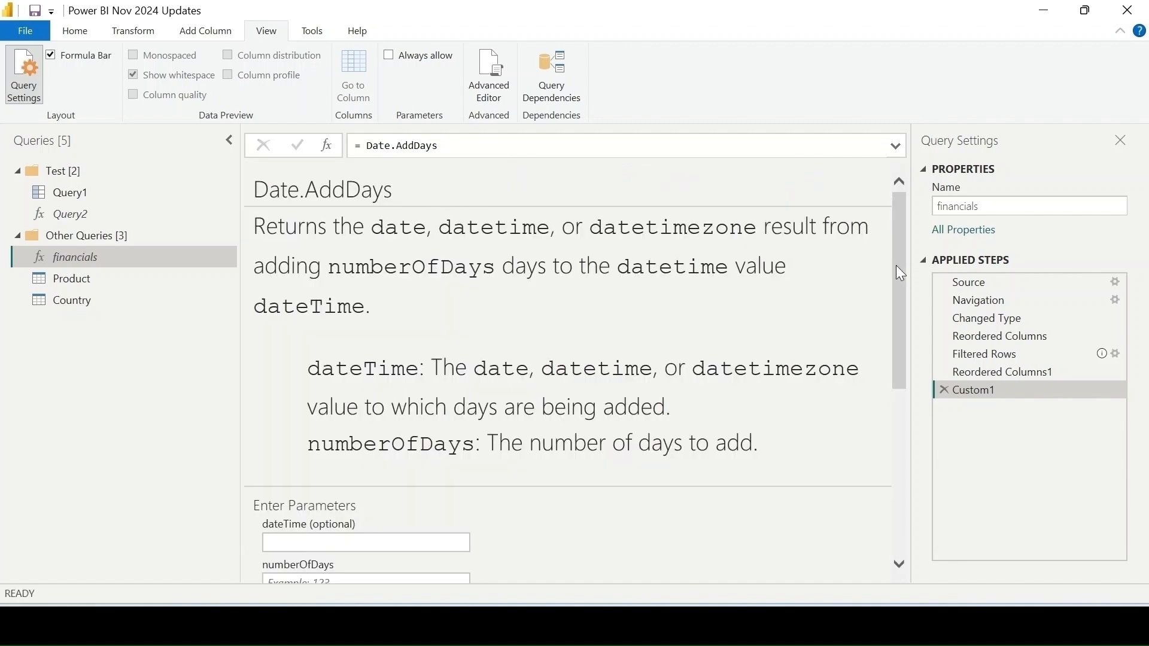
{"action": "left_click_drag", "start_coordinate": [898, 273], "coordinate": [911, 251]}
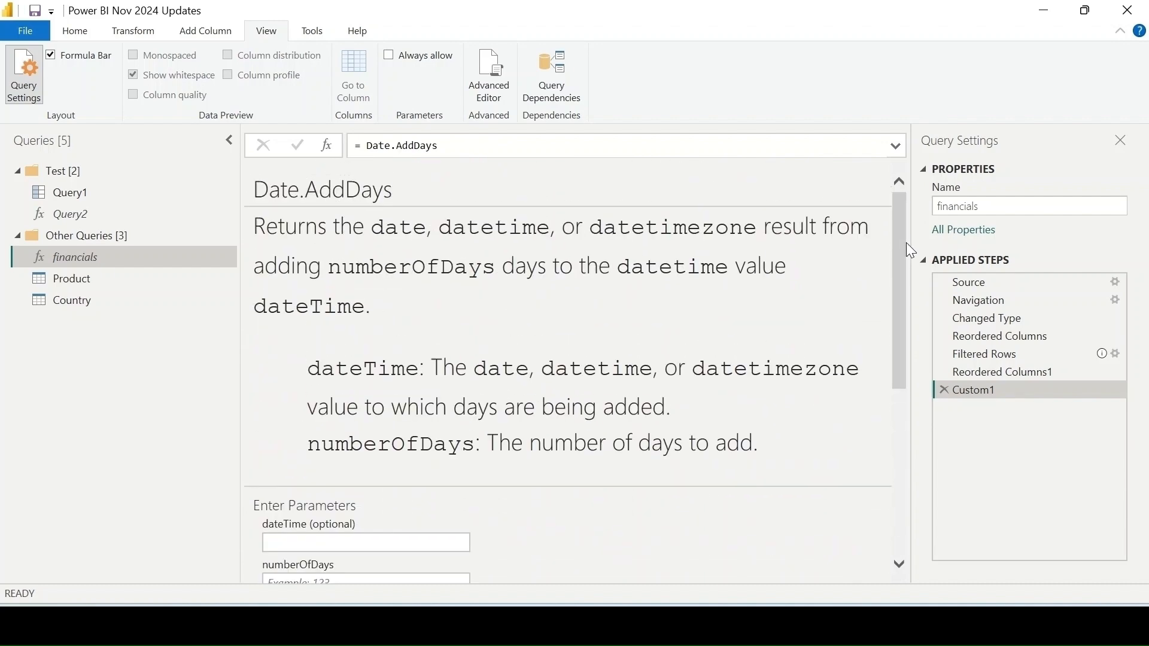
- Clear the Date.AddDays formula and delete the Custom1 step from the financials query
{"action": "left_click", "coordinate": [496, 148]}
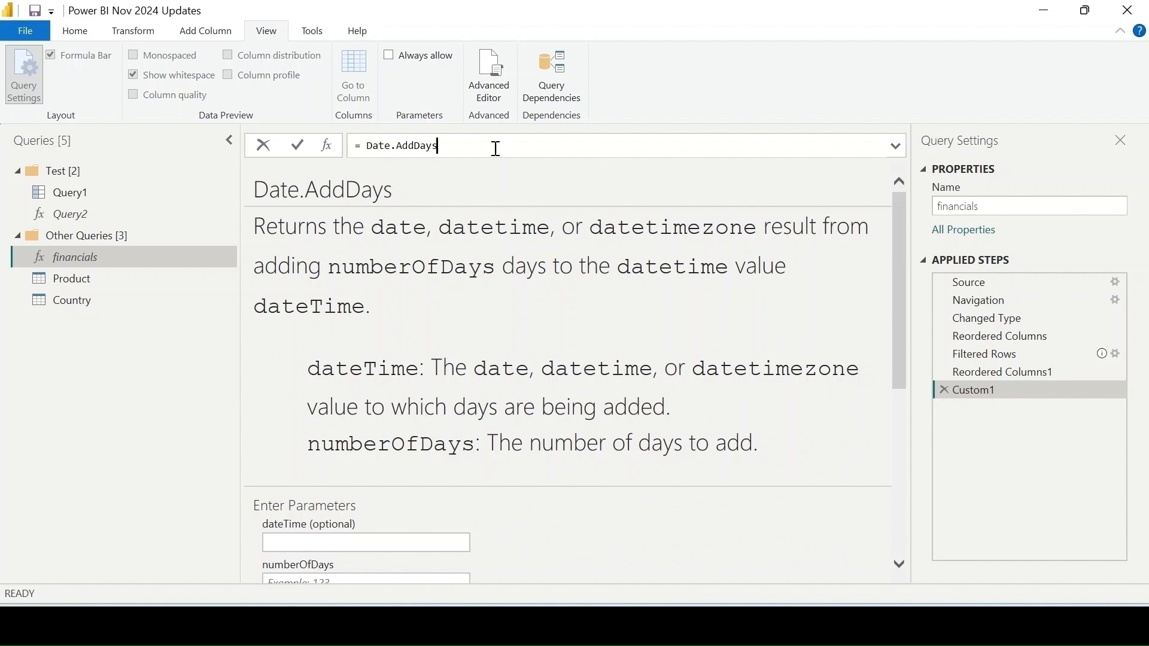
{"action": "key", "text": "ctrl+a"}
{"action": "key", "text": "BackSpace"}
{"action": "left_click", "coordinate": [942, 392]}
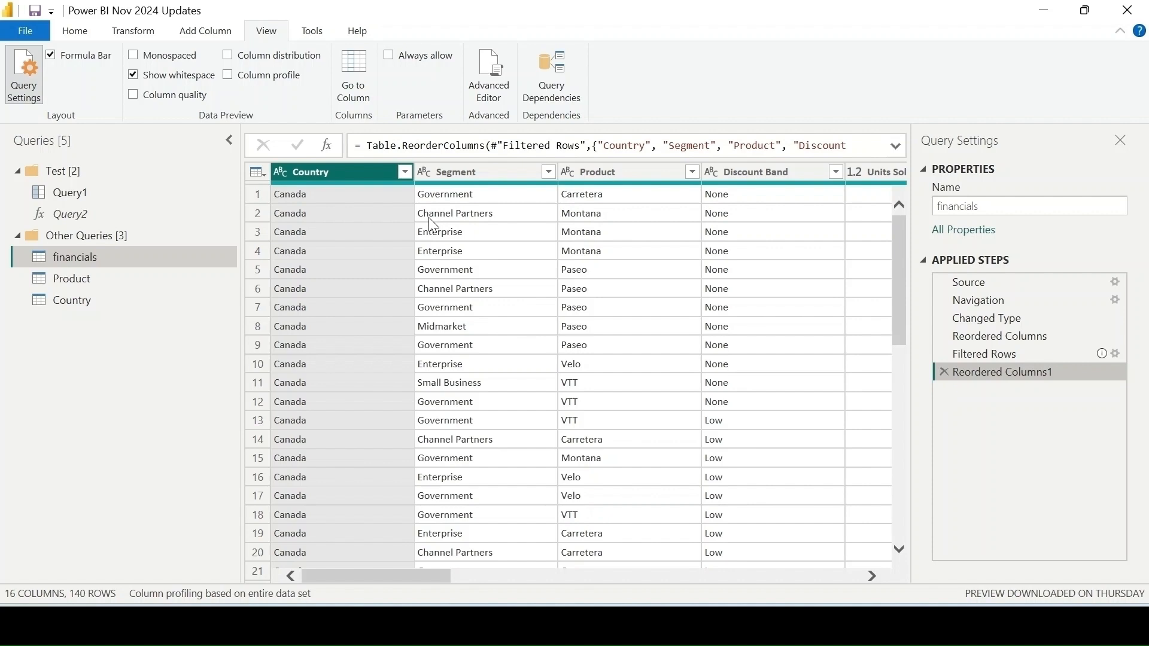
- Create a blank query with the formula =#shared to list all available functions
{"action": "left_click", "coordinate": [153, 34]}
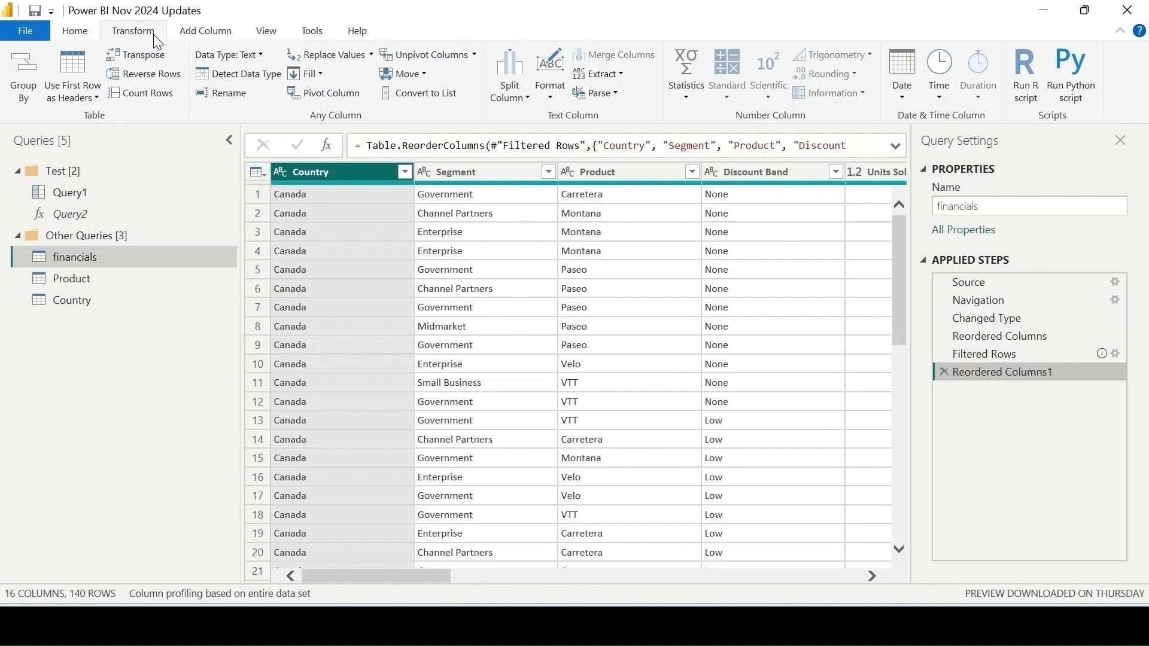
{"action": "left_click", "coordinate": [82, 35]}
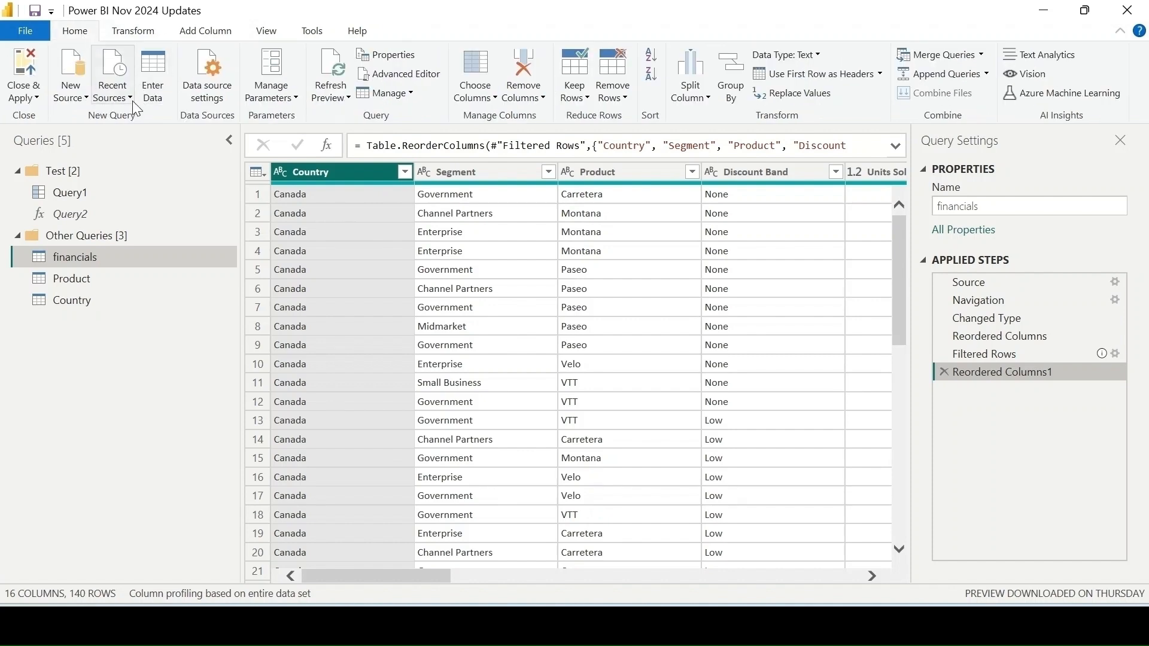
{"action": "left_click", "coordinate": [78, 95]}
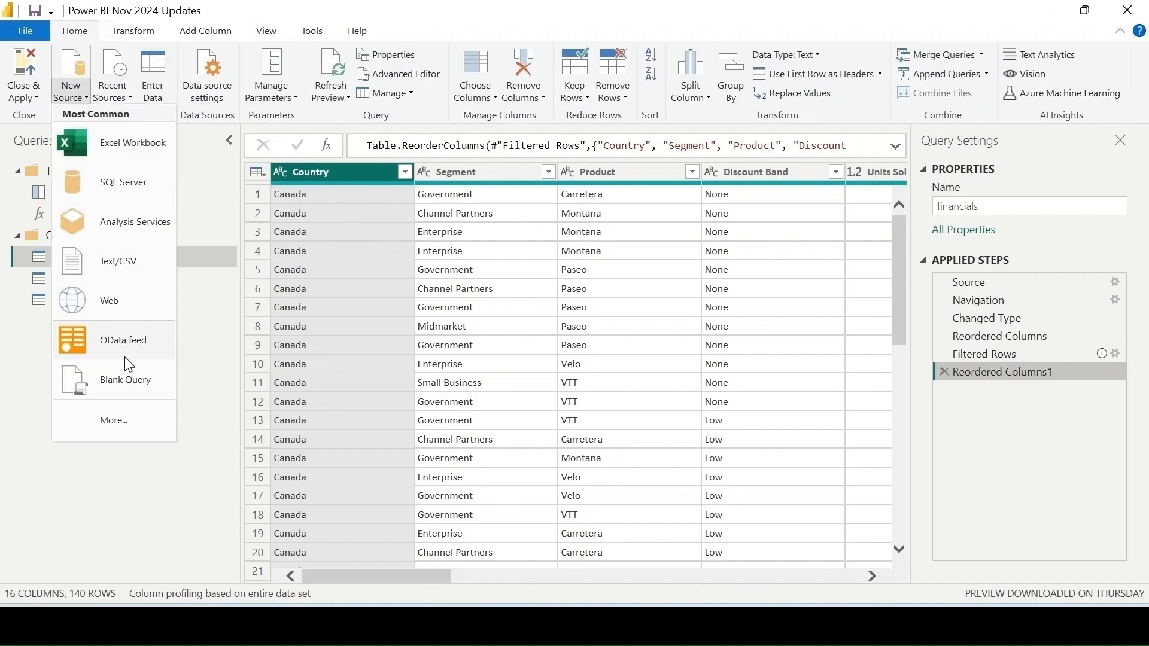
{"action": "left_click", "coordinate": [134, 384]}
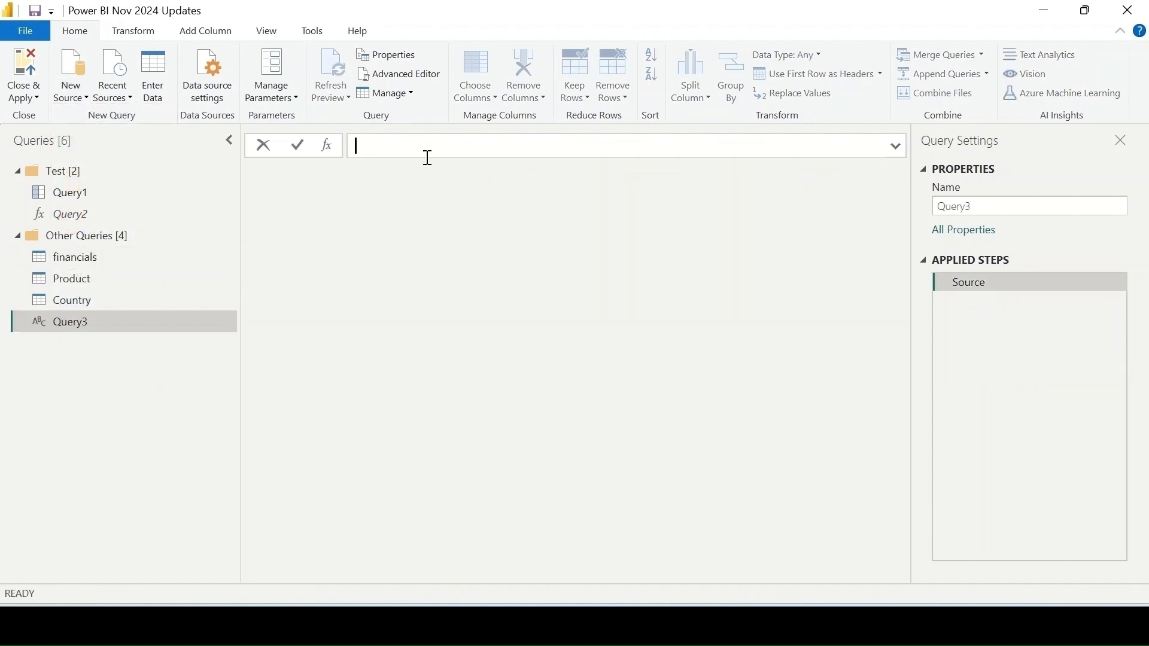
{"action": "type", "text": "=#shared"}
{"action": "key", "text": "Return"}
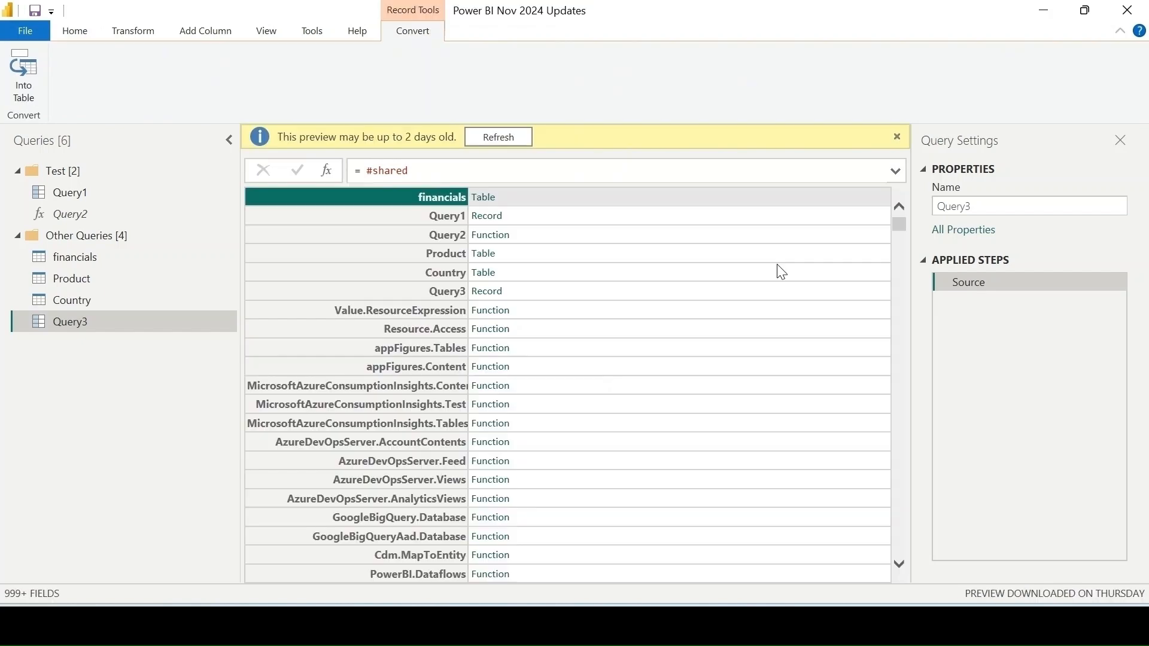
- View the Table.ColumnNames function documentation from the shared list without invoking it, and delete the Navigation step it adds
{"action": "left_click_drag", "start_coordinate": [899, 222], "coordinate": [920, 500]}
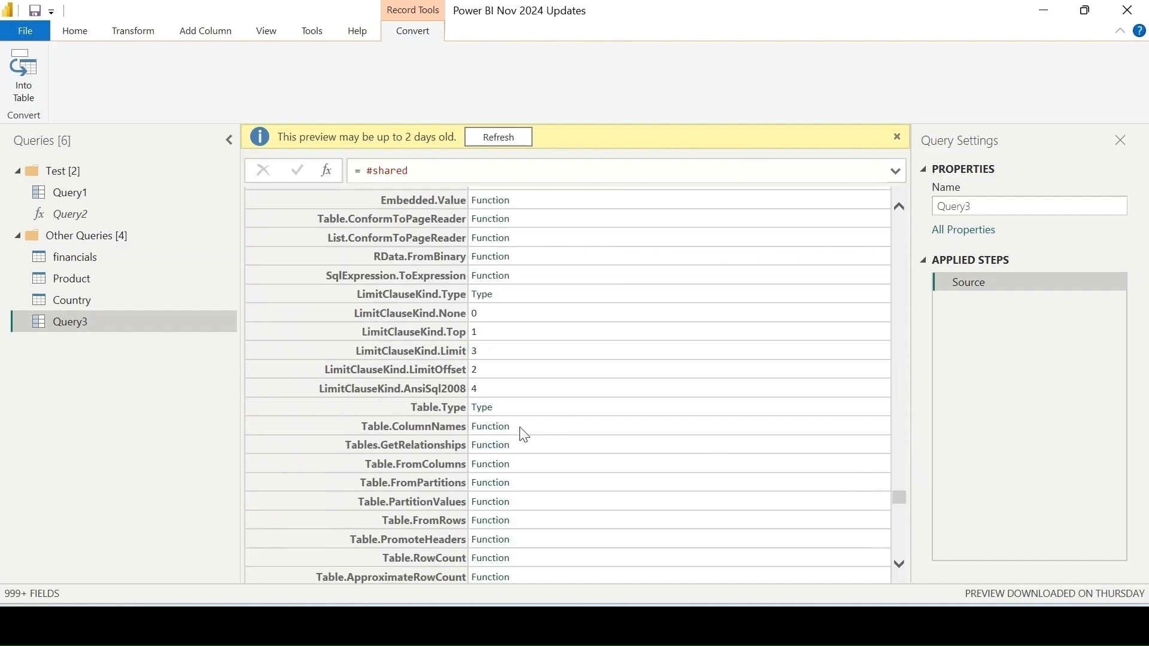
{"action": "left_click", "coordinate": [501, 429]}
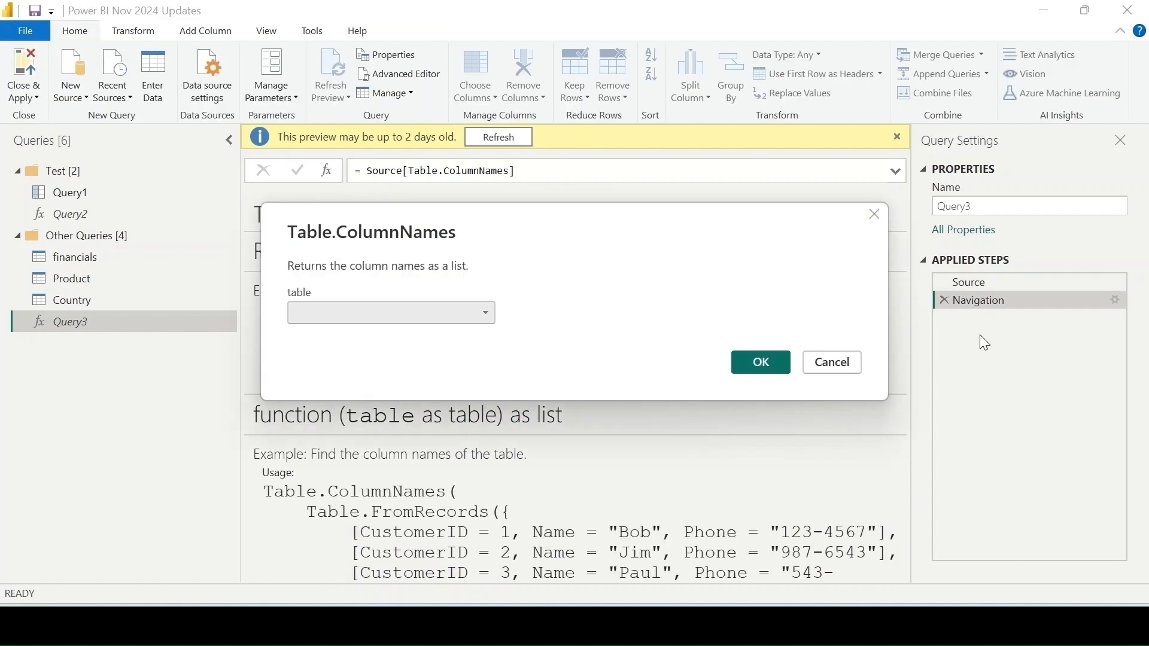
{"action": "left_click", "coordinate": [857, 362]}
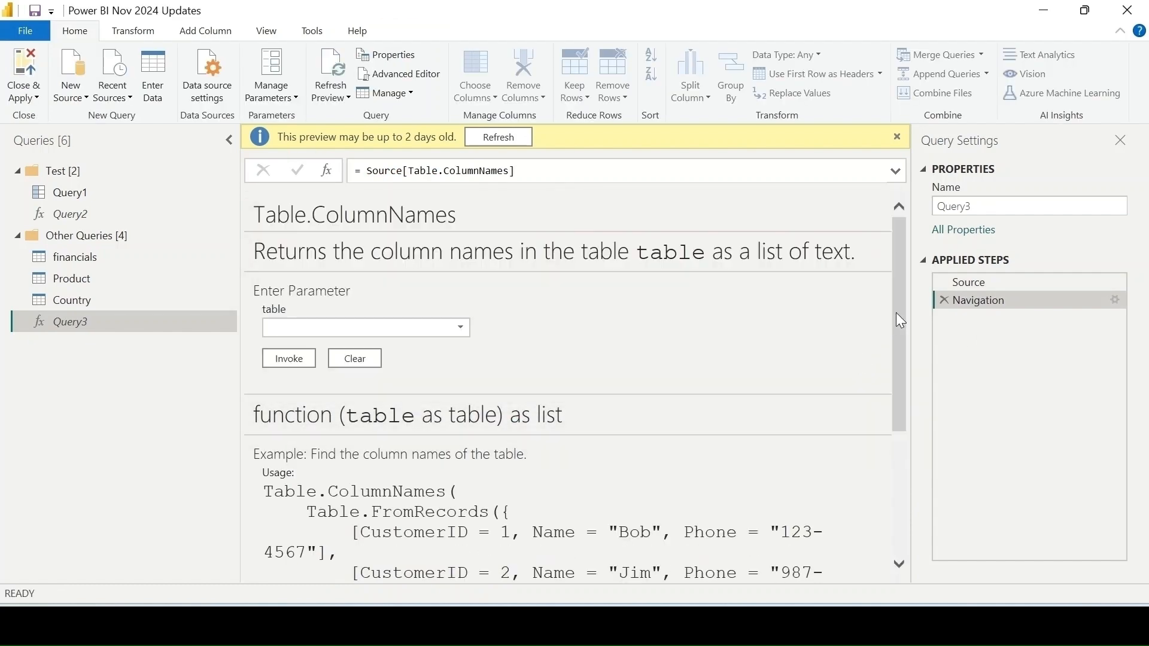
{"action": "left_click_drag", "start_coordinate": [897, 311], "coordinate": [916, 250]}
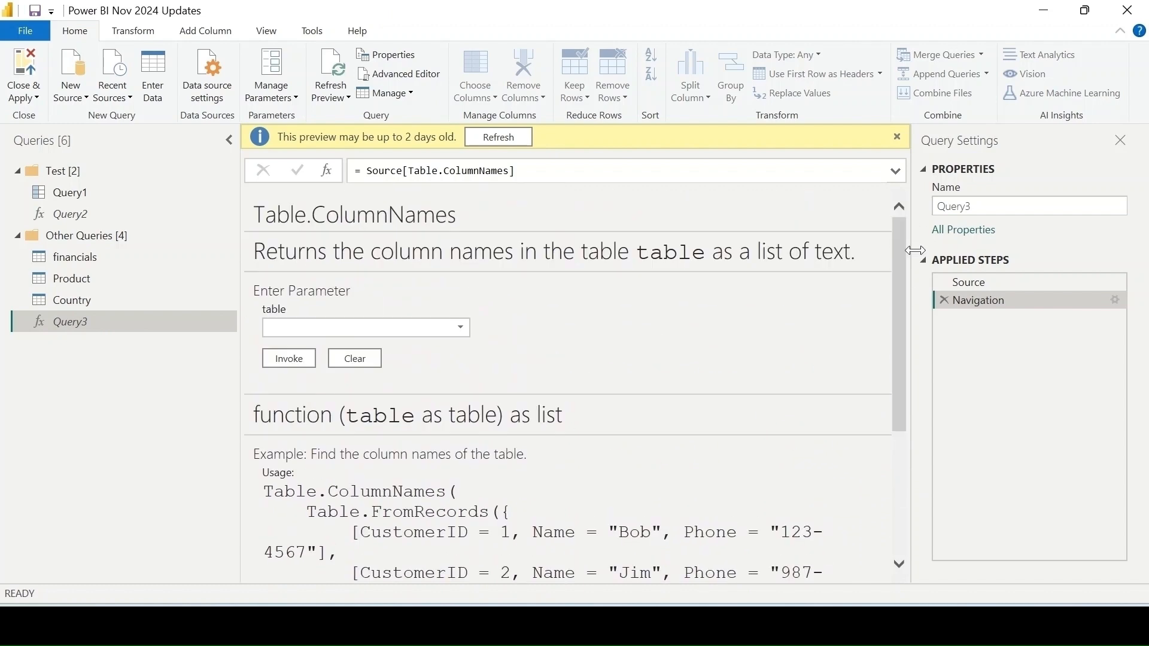
{"action": "left_click", "coordinate": [944, 301]}
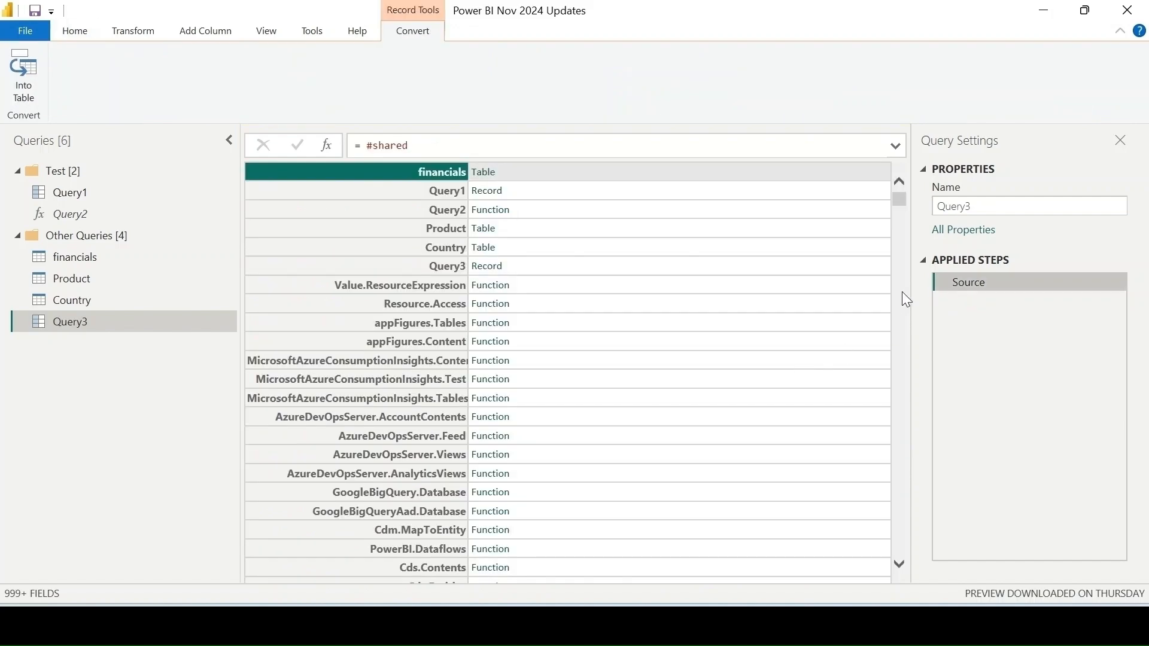
{"action": "left_click_drag", "start_coordinate": [901, 200], "coordinate": [906, 376]}
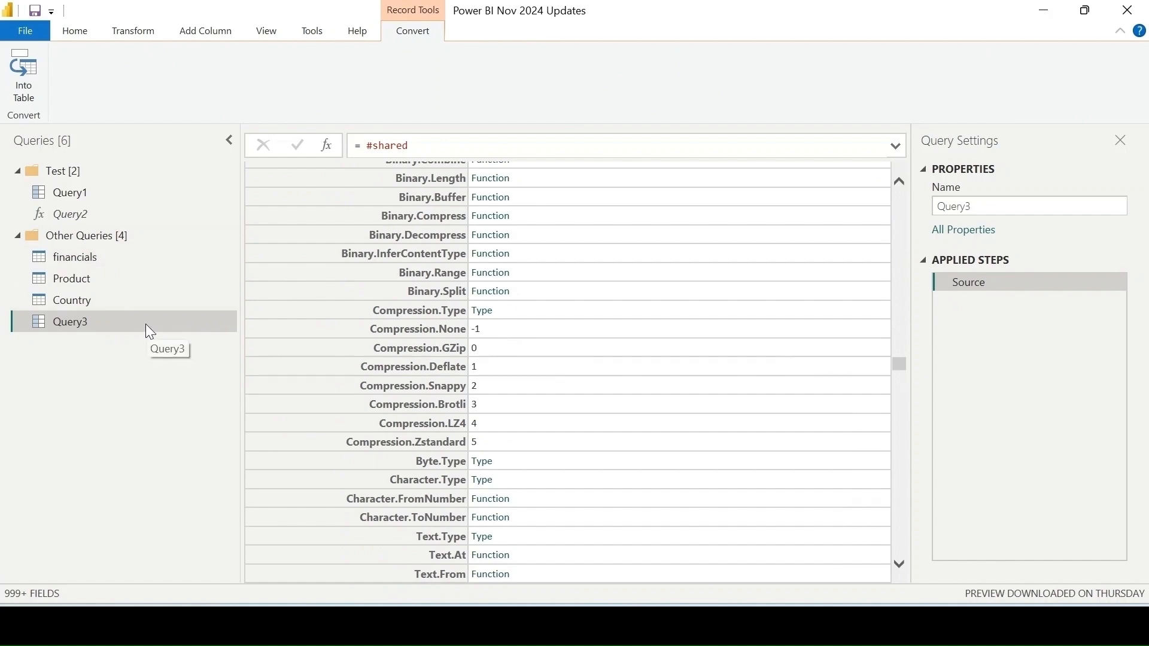
- Disable loading of Query3 into the report
{"action": "left_click", "coordinate": [103, 324]}
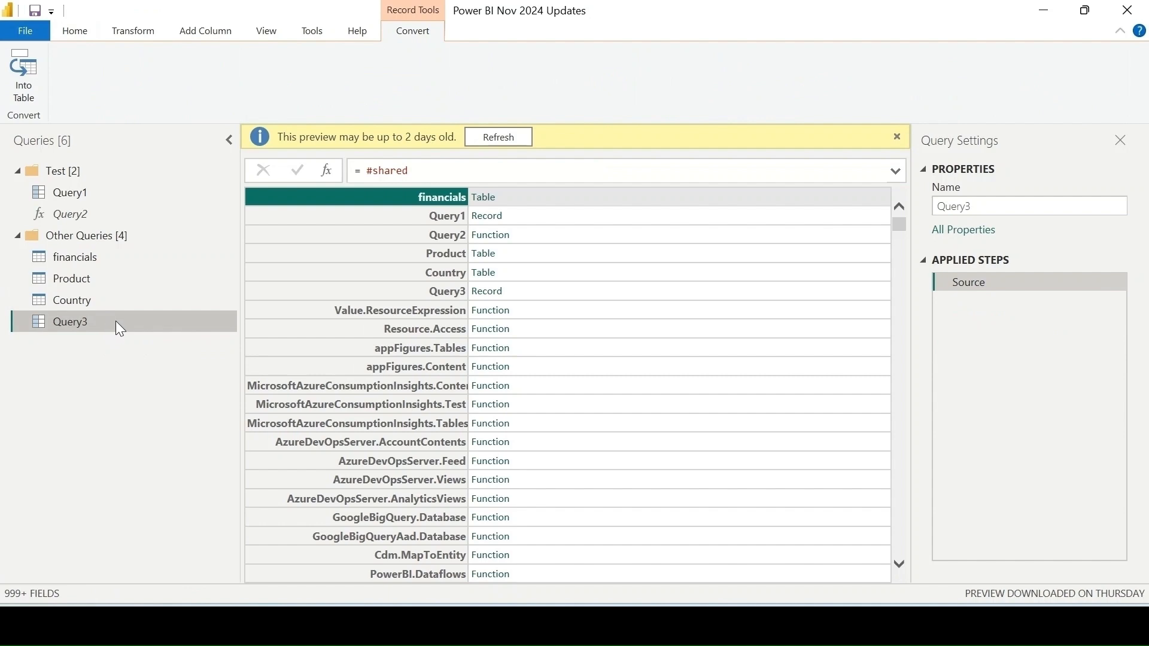
{"action": "right_click", "coordinate": [116, 322]}
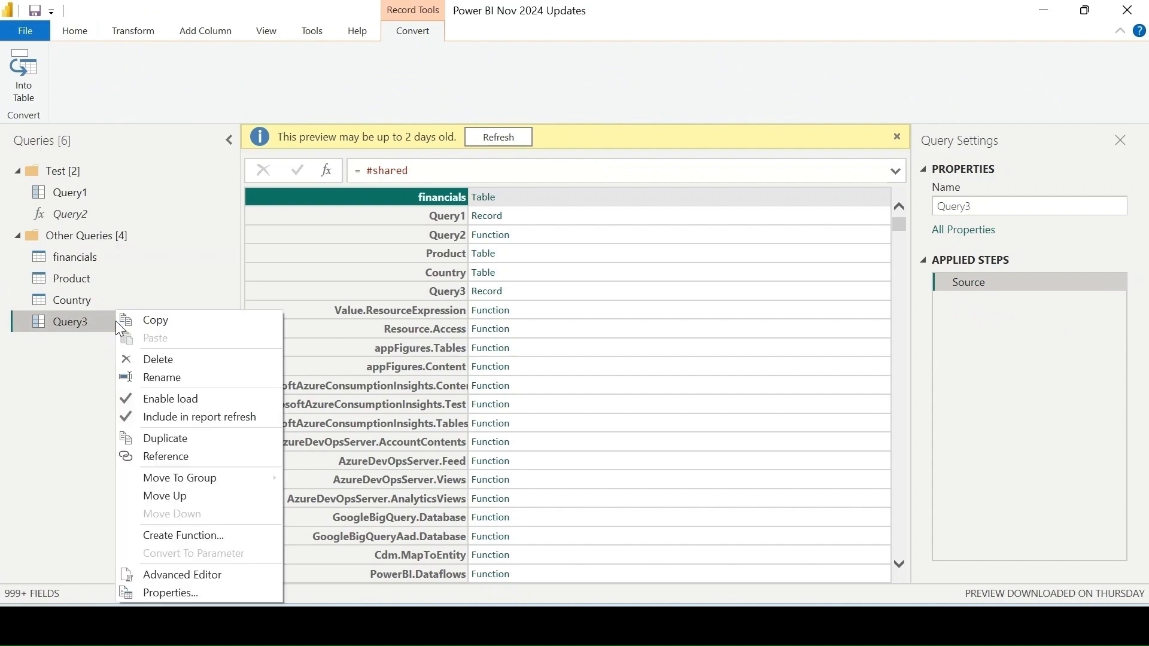
{"action": "left_click", "coordinate": [182, 400]}
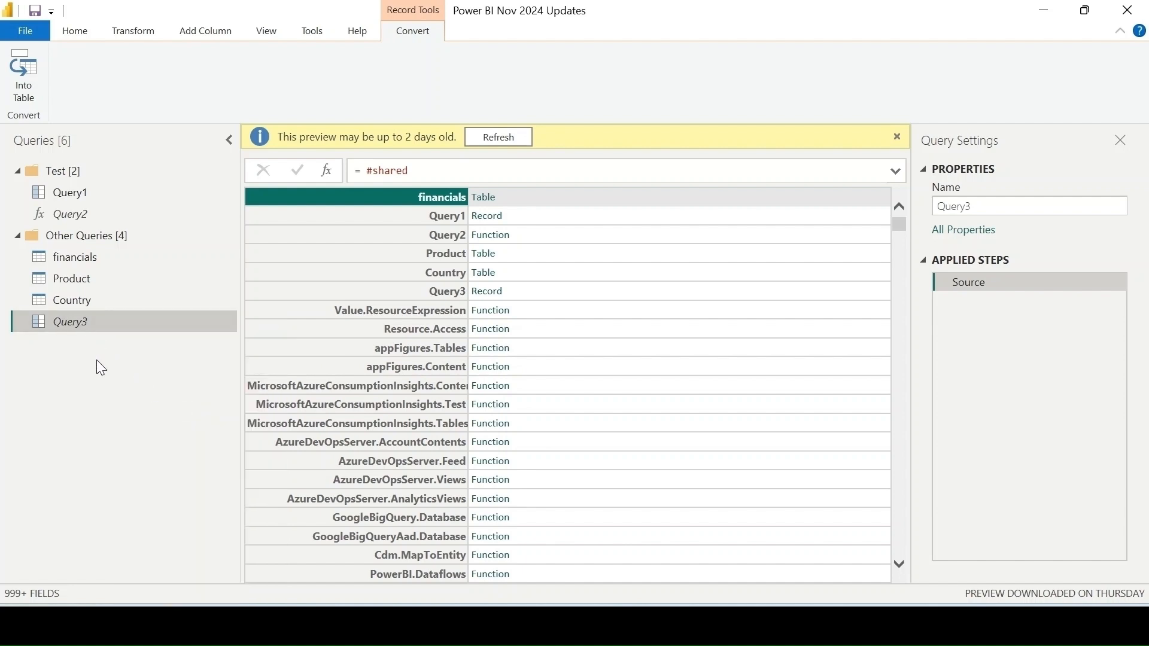
- Check the close and apply options without choosing one, and switch back to the financials query
{"action": "left_click", "coordinate": [73, 33]}
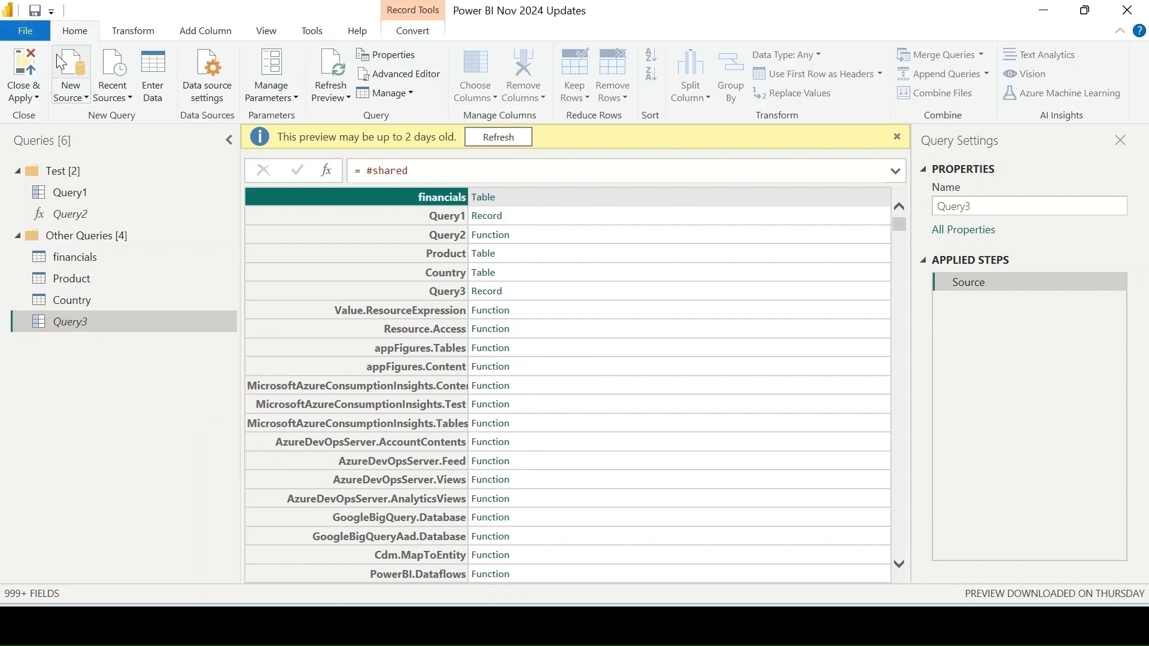
{"action": "left_click", "coordinate": [37, 97]}
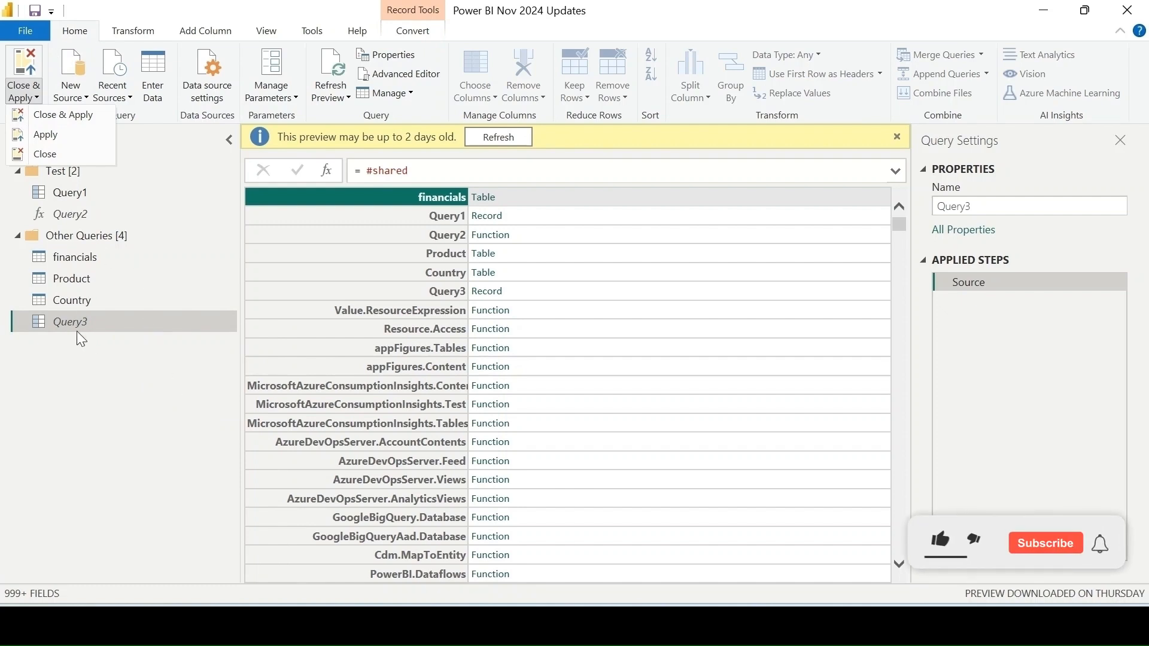
{"action": "left_click", "coordinate": [109, 390]}
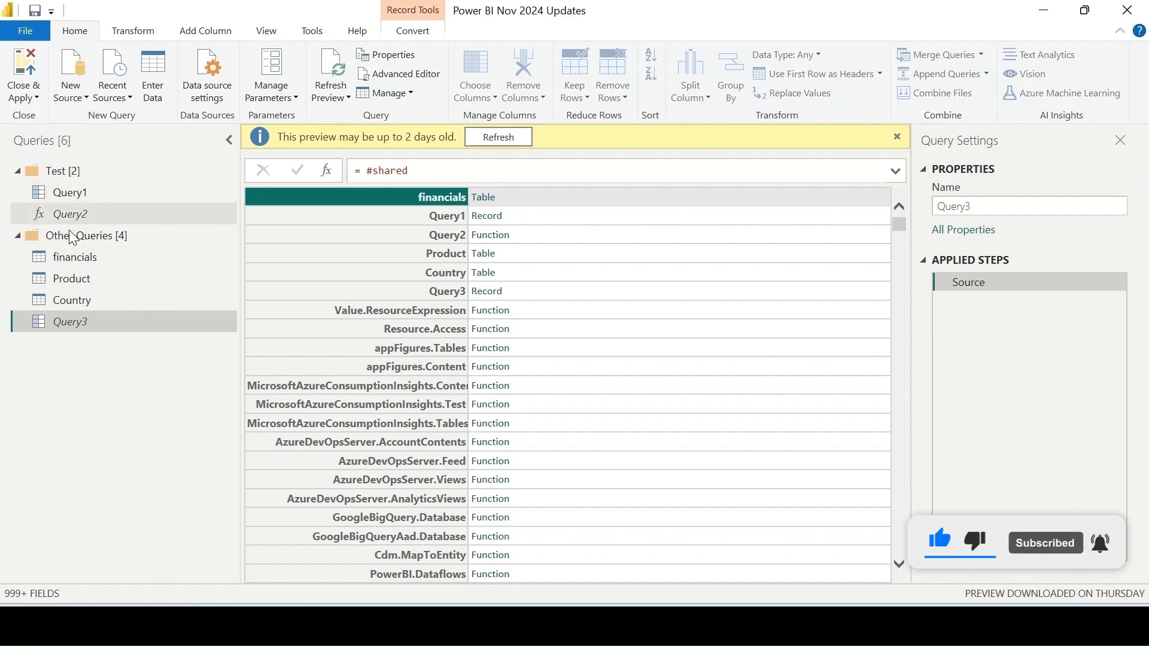
{"action": "left_click", "coordinate": [75, 257]}
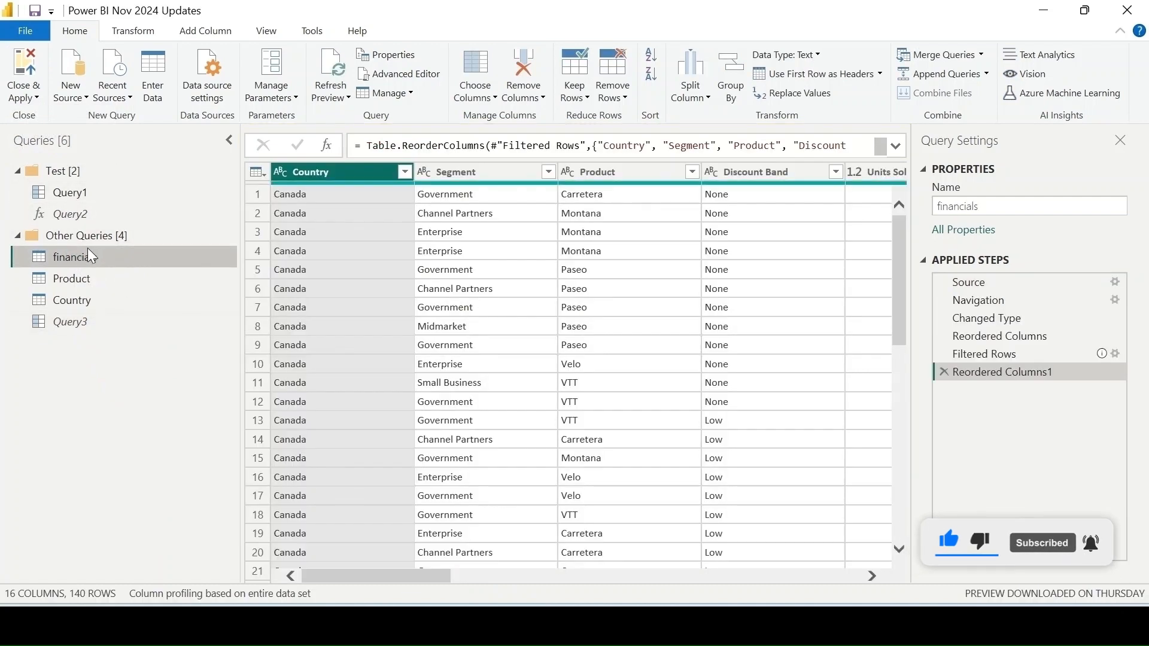
- Move the Product and Country queries together into a new query group named Dimention
{"action": "left_click", "coordinate": [97, 279]}
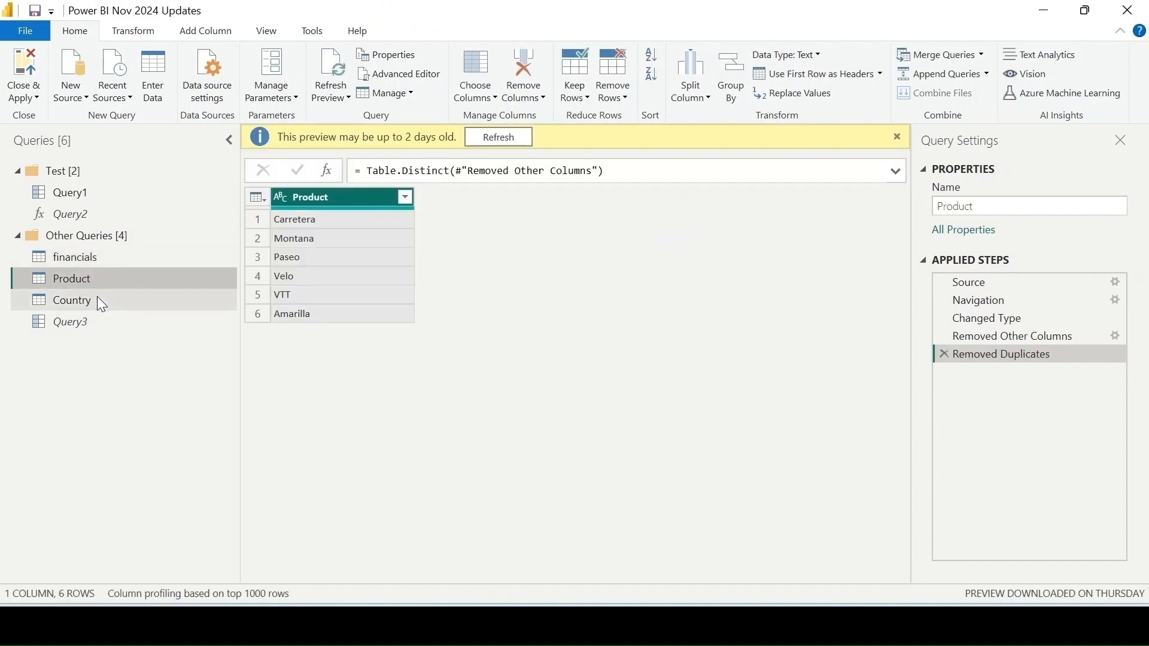
{"action": "left_click", "coordinate": [97, 296], "text": "ctrl"}
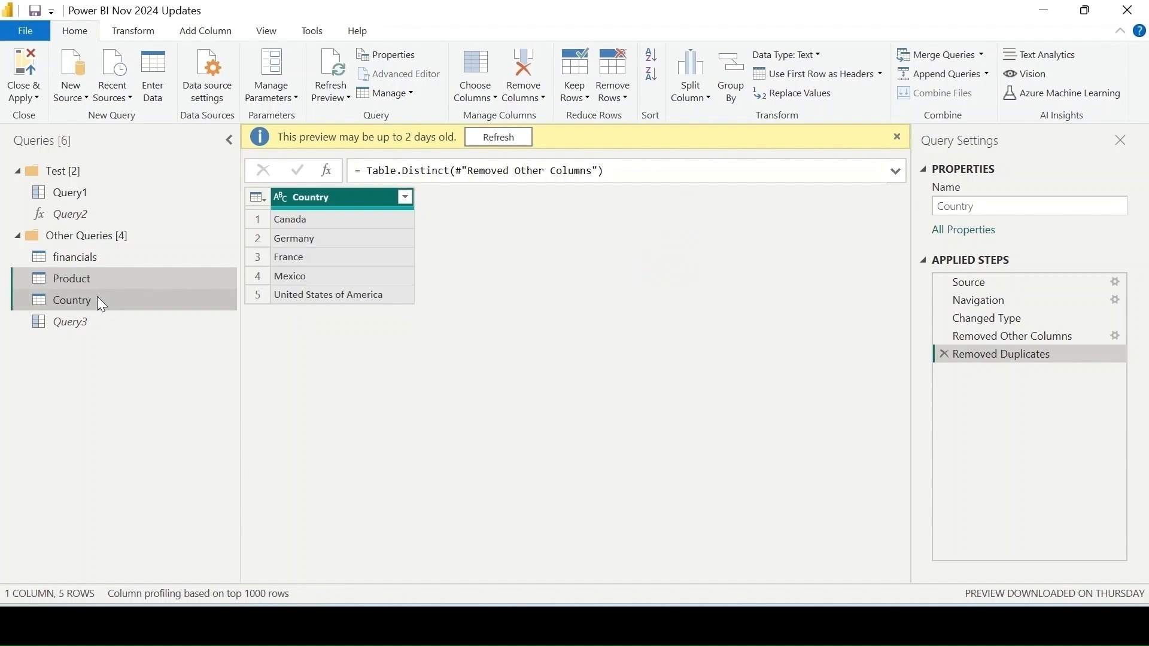
{"action": "right_click", "coordinate": [141, 279]}
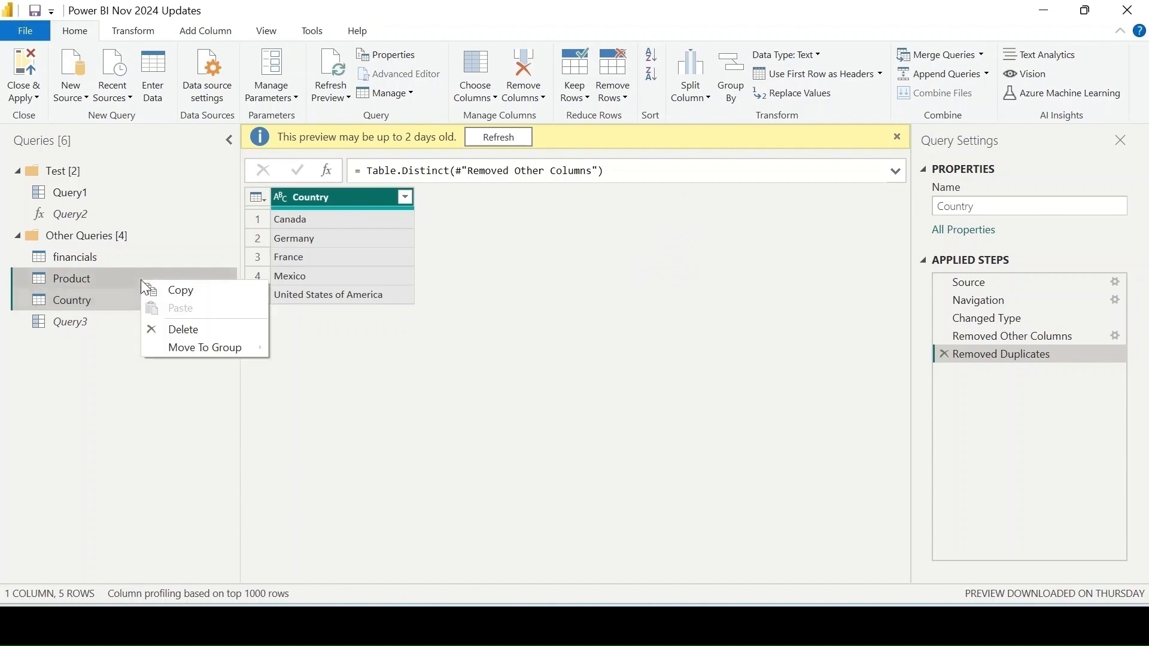
{"action": "mouse_move", "coordinate": [213, 347]}
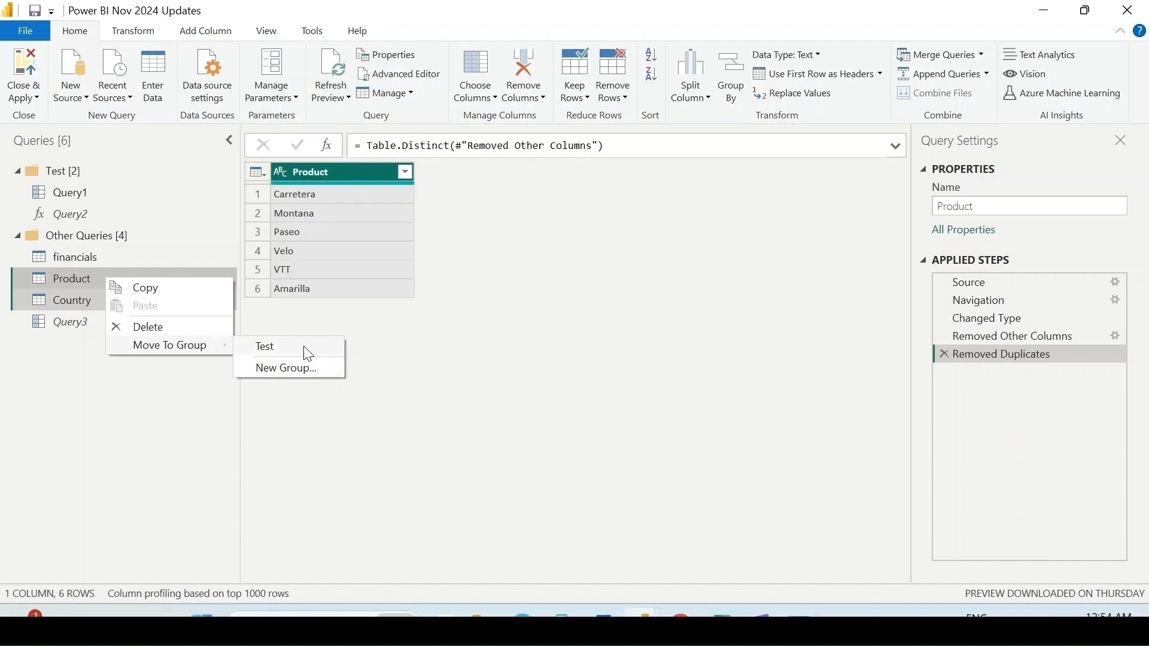
{"action": "left_click", "coordinate": [314, 369]}
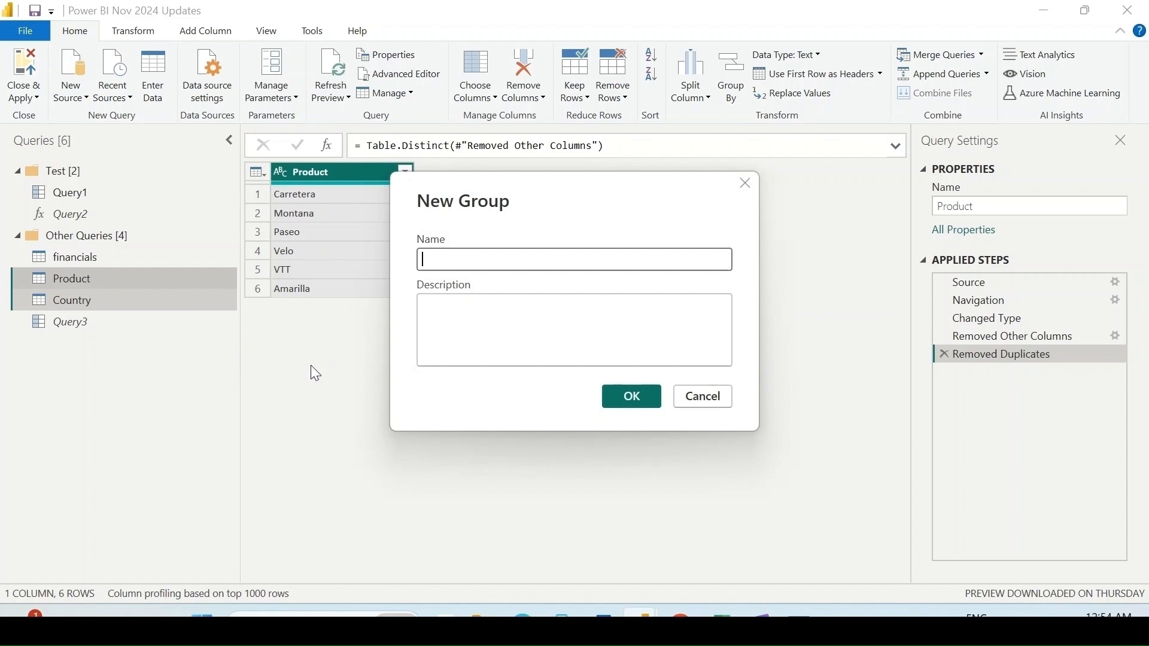
{"action": "type", "text": "Dim"}
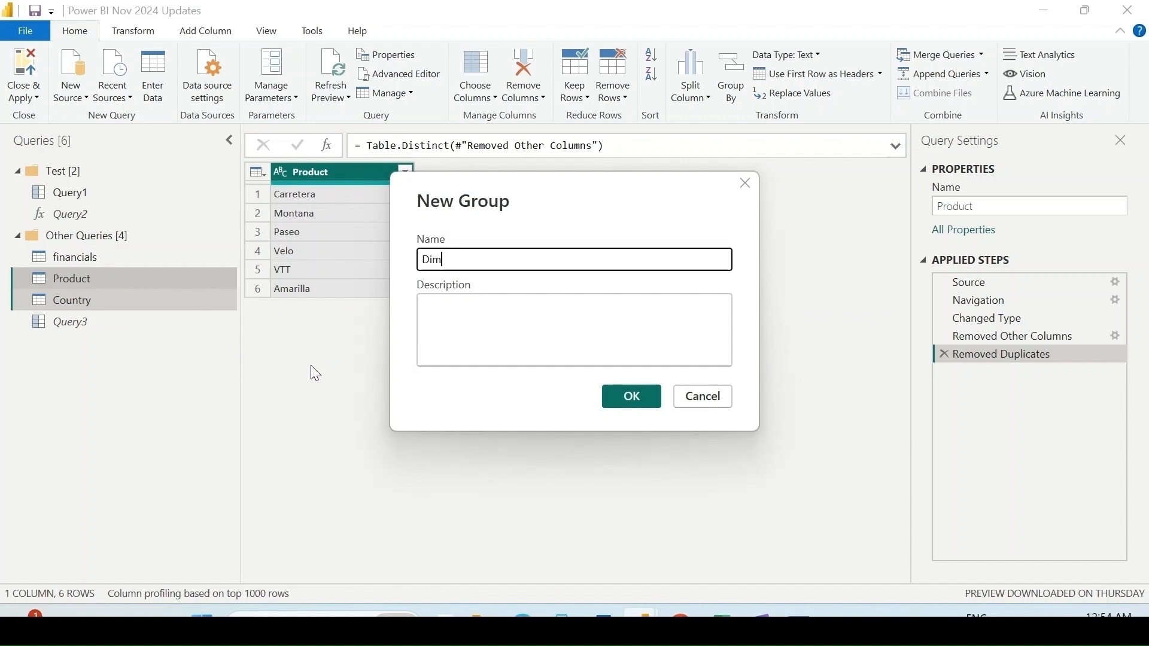
{"action": "type", "text": "ention"}
{"action": "left_click", "coordinate": [630, 396]}
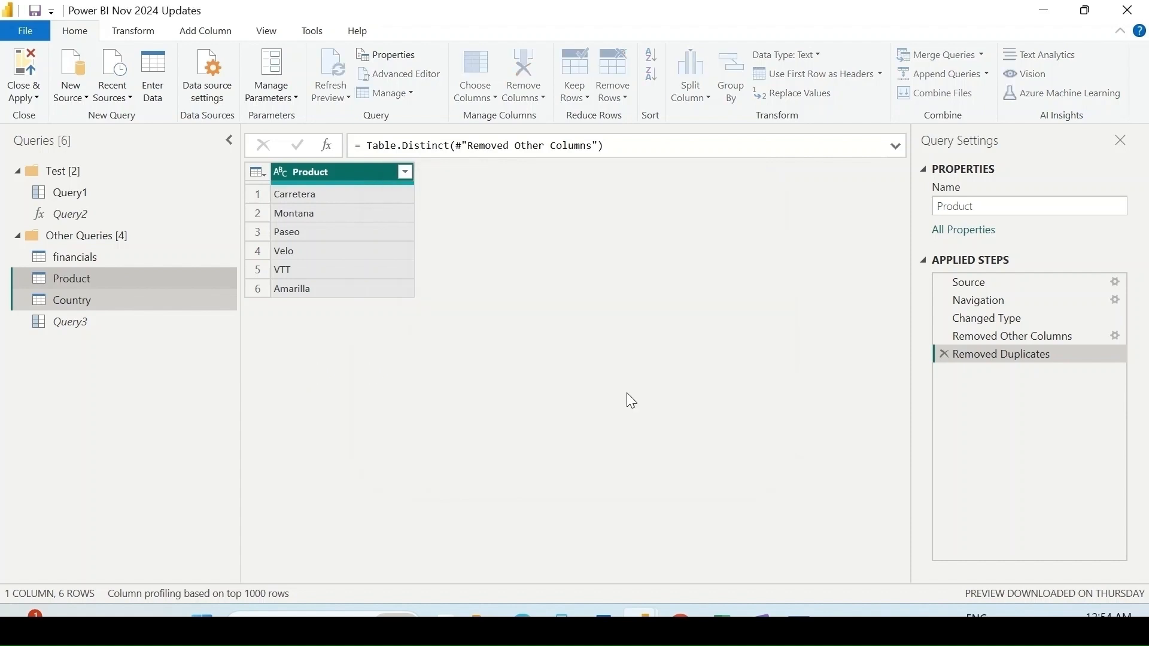